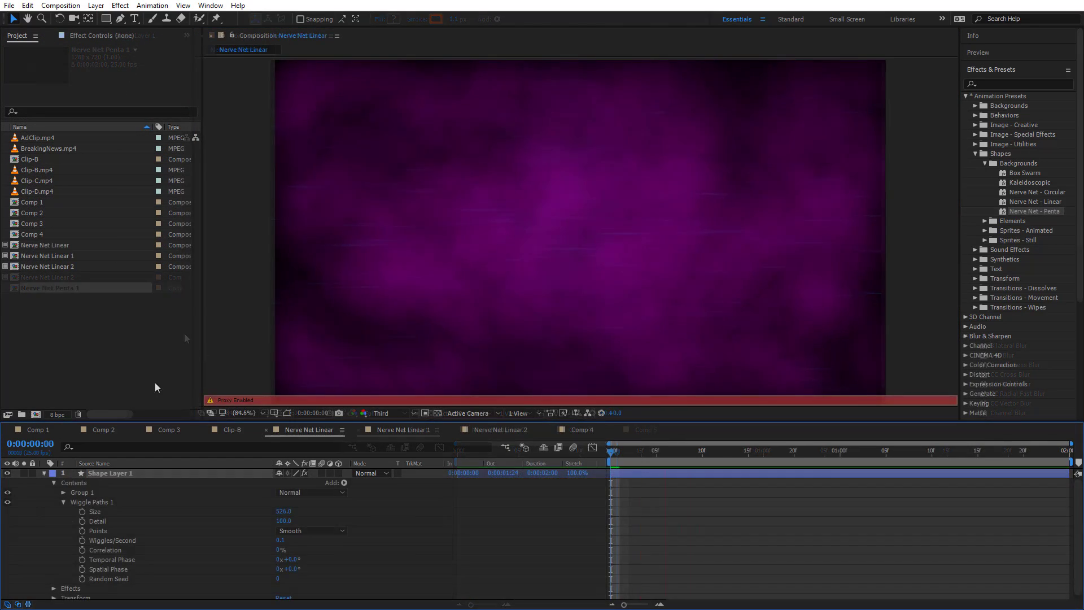
Create a composition with the HDV/HDTV 720 25 preset and 2-second duration, and add the Nerve Net - Penta background preset
{"action": "left_click", "coordinate": [37, 415]}
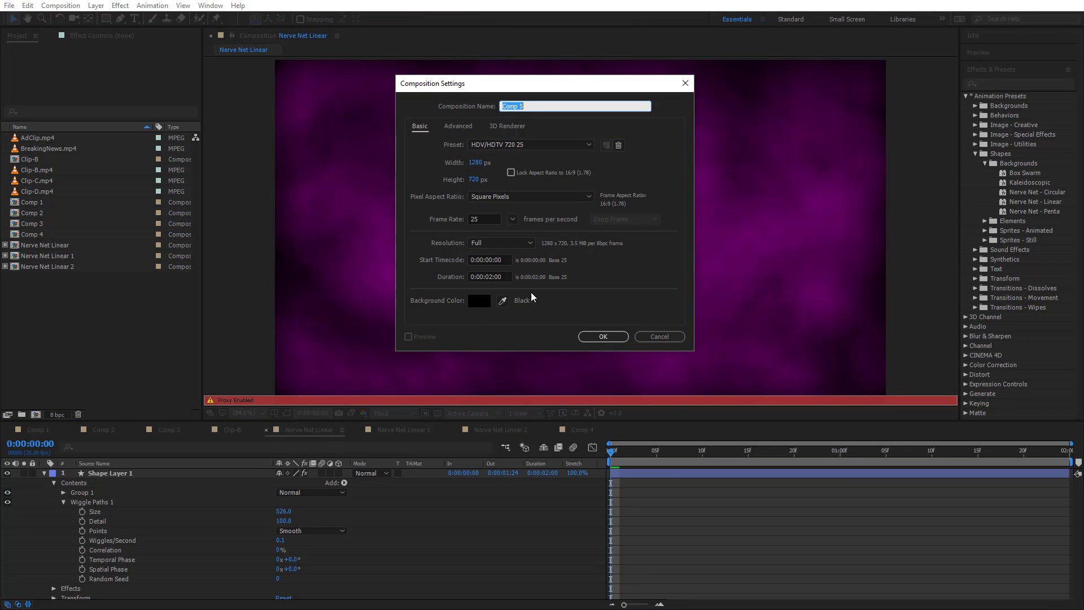
{"action": "left_click", "coordinate": [608, 335]}
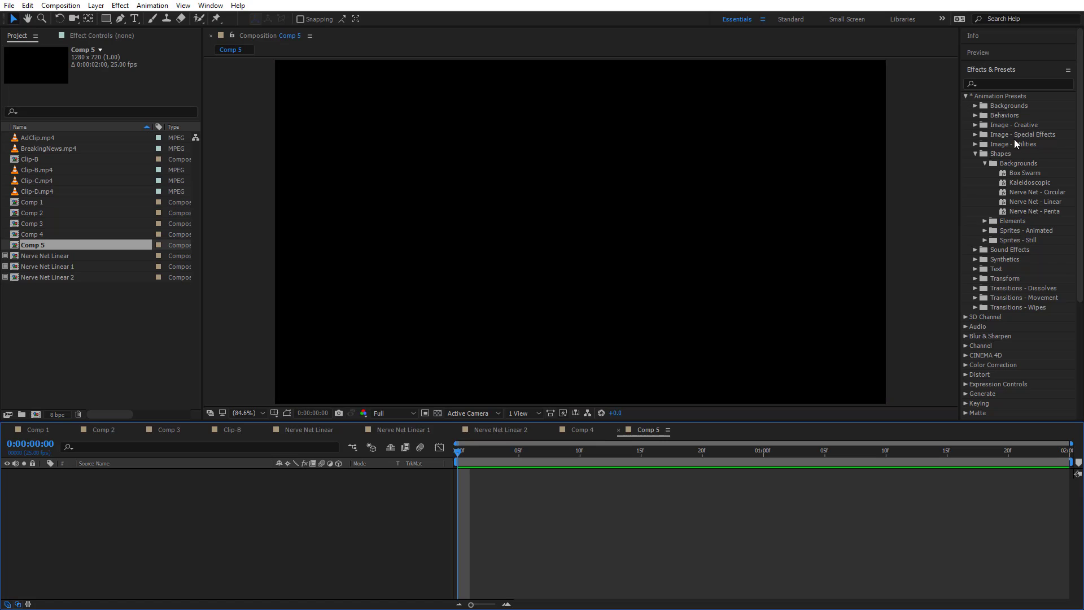
{"action": "left_click_drag", "start_coordinate": [1020, 211], "coordinate": [554, 236]}
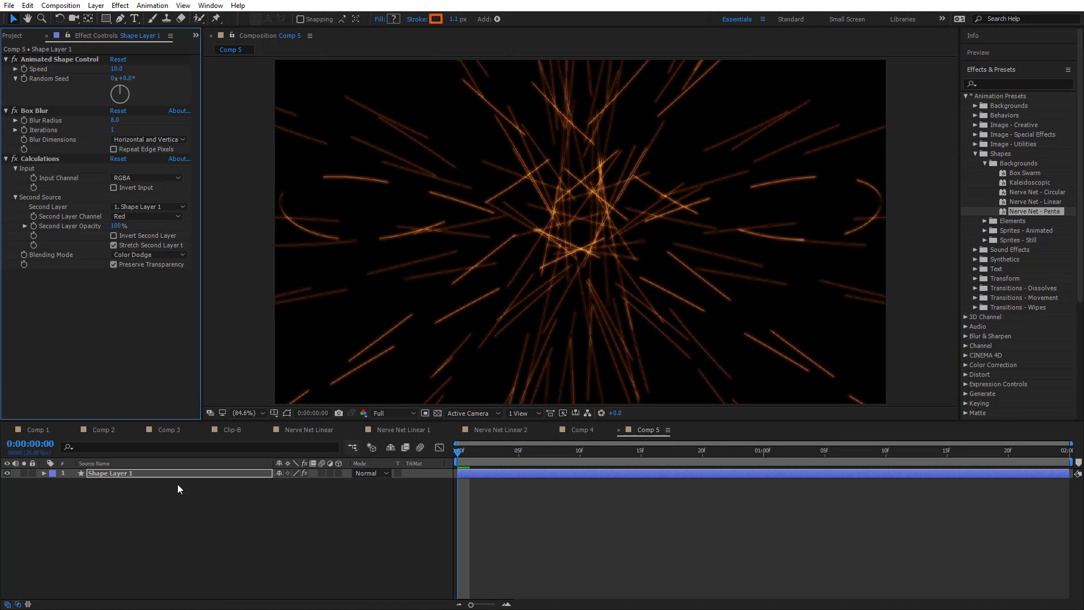
Select Shape Layer 1 and turn on mask and shape path visibility in the composition view
{"action": "left_click", "coordinate": [113, 473]}
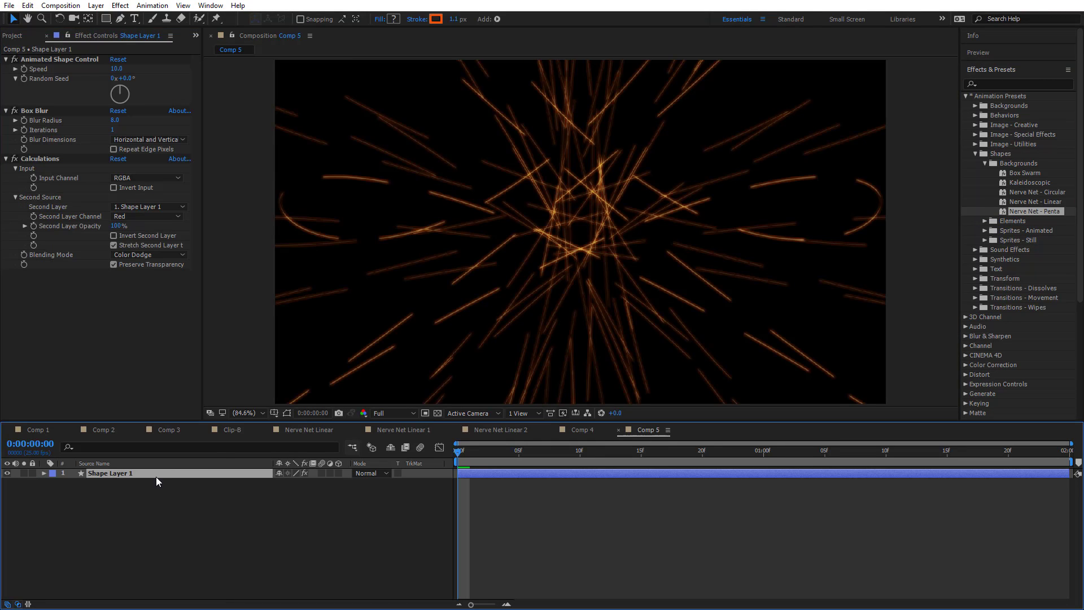
{"action": "left_click", "coordinate": [287, 413]}
{"action": "scroll", "coordinate": [673, 234], "scroll_direction": "down", "scroll_amount": 3}
{"action": "scroll", "coordinate": [673, 232], "scroll_direction": "up", "scroll_amount": 2}
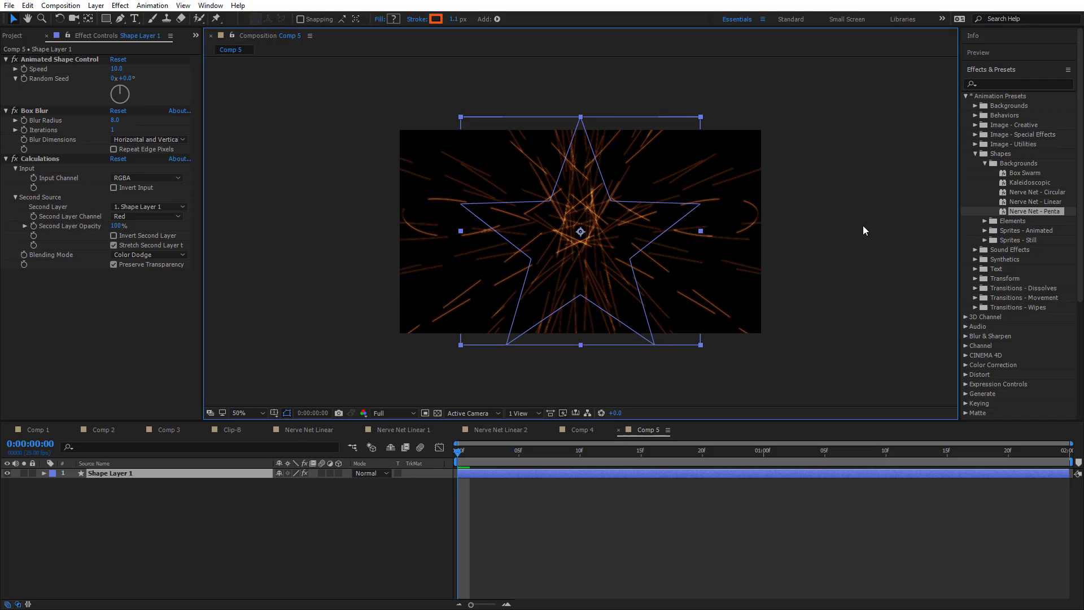
Expand Shape Layer 1's Contents and Group 1 to examine the properties of Polystar 1
{"action": "left_click", "coordinate": [49, 479]}
{"action": "left_click", "coordinate": [44, 473]}
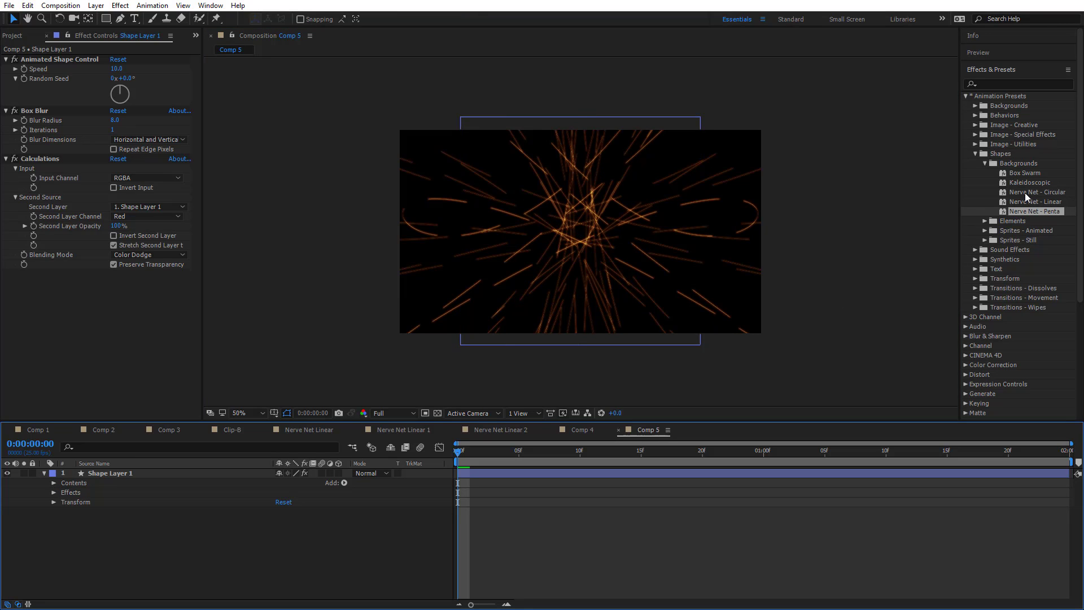
{"action": "left_click", "coordinate": [54, 483]}
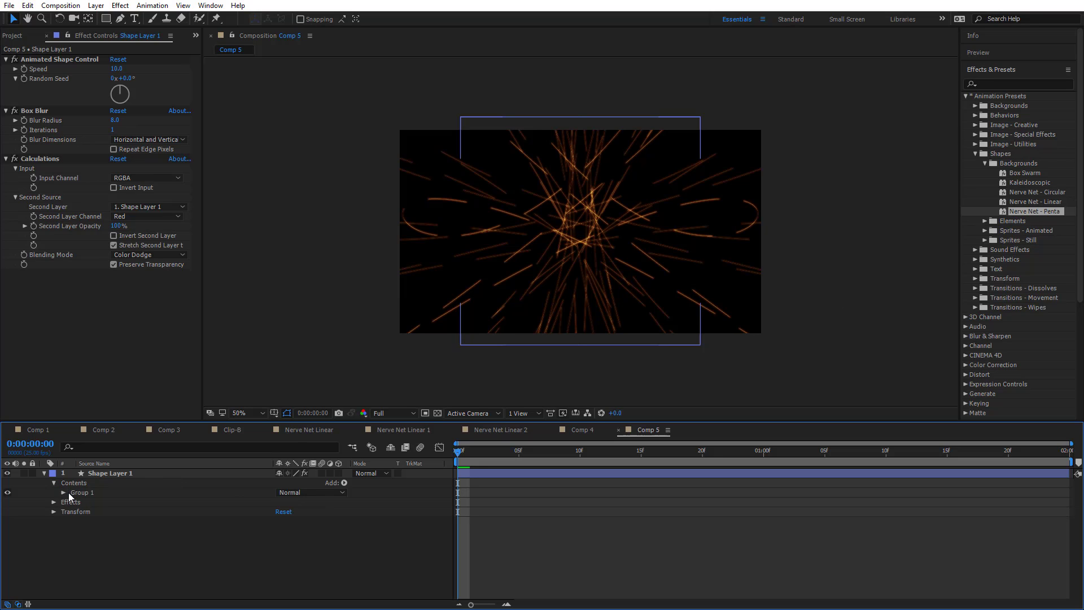
{"action": "left_click", "coordinate": [65, 493]}
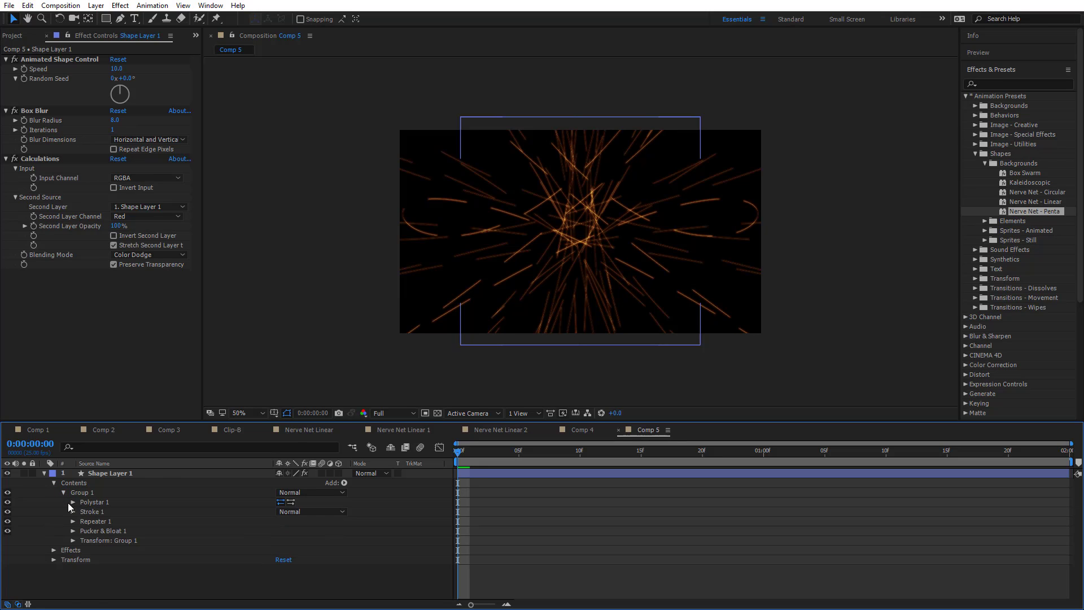
{"action": "left_click", "coordinate": [73, 502]}
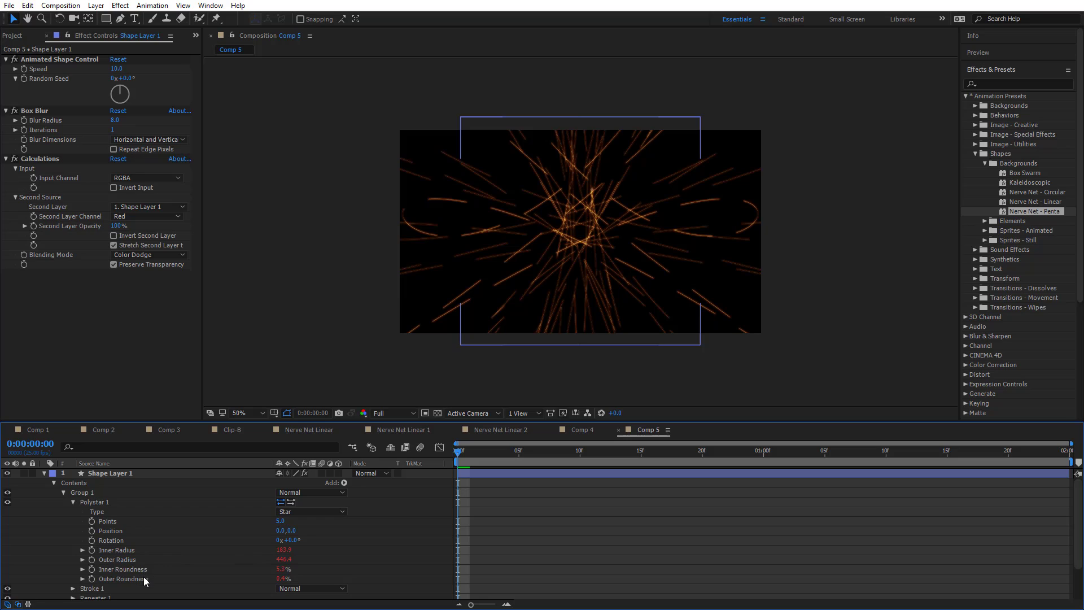
{"action": "scroll", "coordinate": [208, 555], "scroll_direction": "down", "scroll_amount": 3}
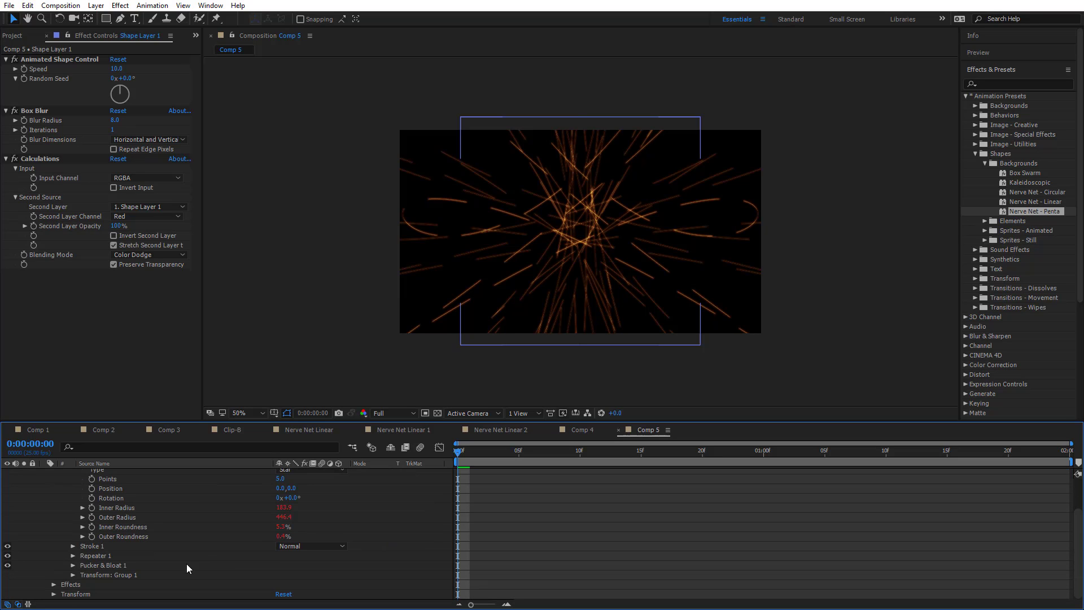
Examine the properties of Stroke 1 with its Dashes, and of Repeater 1, in the shape group
{"action": "left_click", "coordinate": [72, 546]}
{"action": "scroll", "coordinate": [153, 572], "scroll_direction": "down", "scroll_amount": 4}
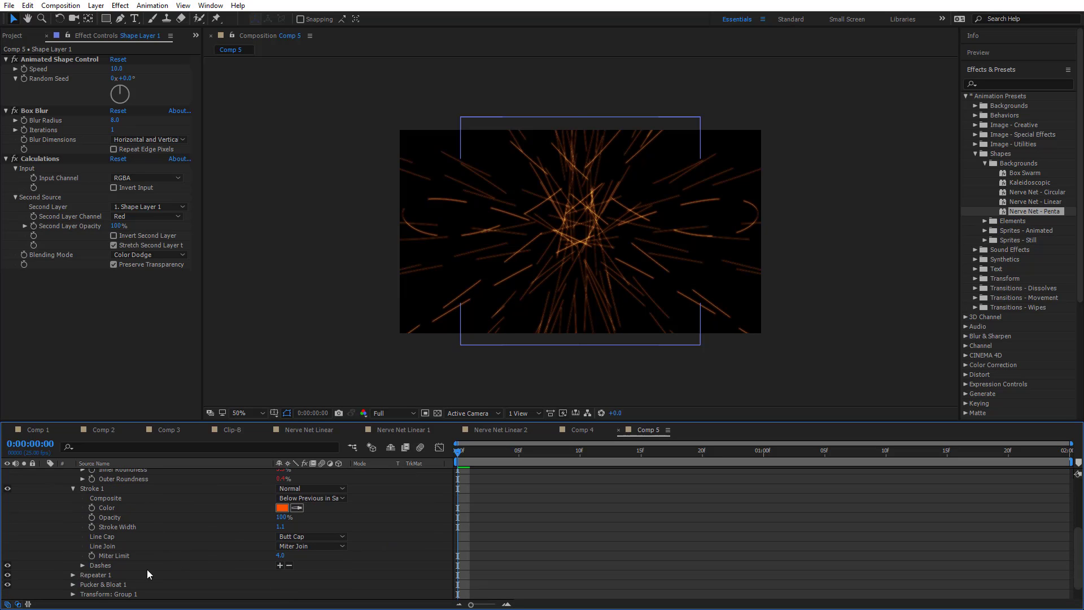
{"action": "left_click", "coordinate": [84, 565]}
{"action": "scroll", "coordinate": [156, 540], "scroll_direction": "down", "scroll_amount": 3}
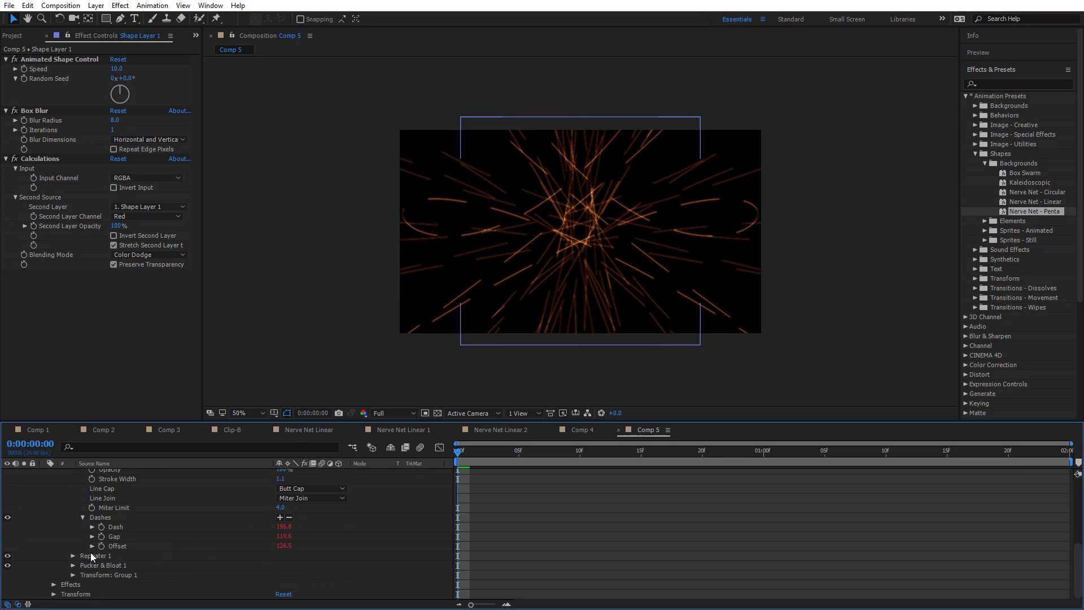
{"action": "left_click", "coordinate": [73, 556]}
{"action": "scroll", "coordinate": [208, 559], "scroll_direction": "down", "scroll_amount": 2}
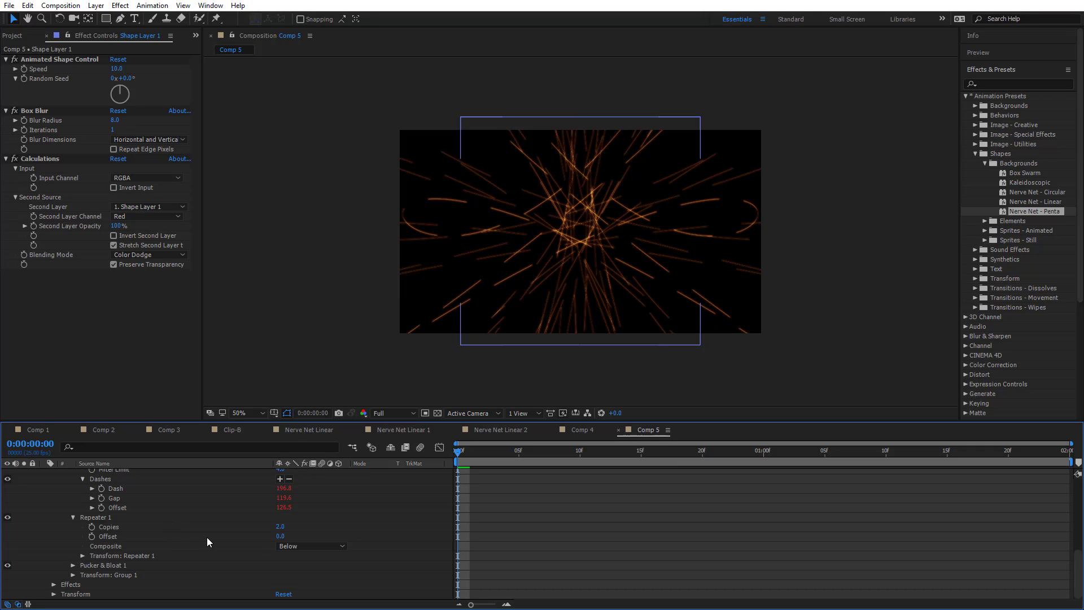
Set the Amount of Pucker & Bloat 1 to 50
{"action": "left_click", "coordinate": [73, 565]}
{"action": "left_click", "coordinate": [283, 575]}
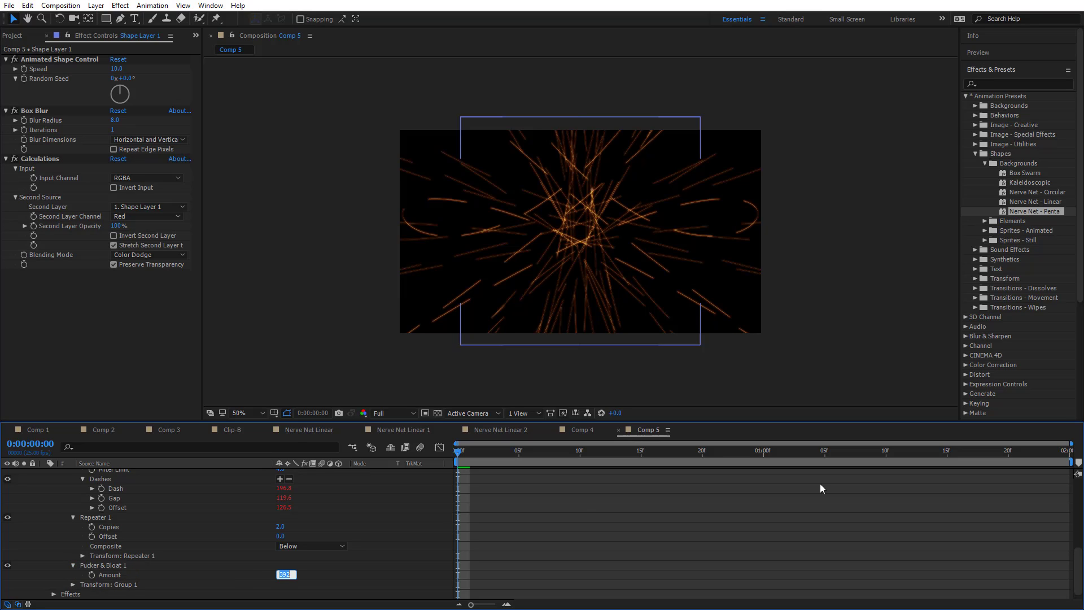
{"action": "type", "text": "50"}
{"action": "key", "text": "Return"}
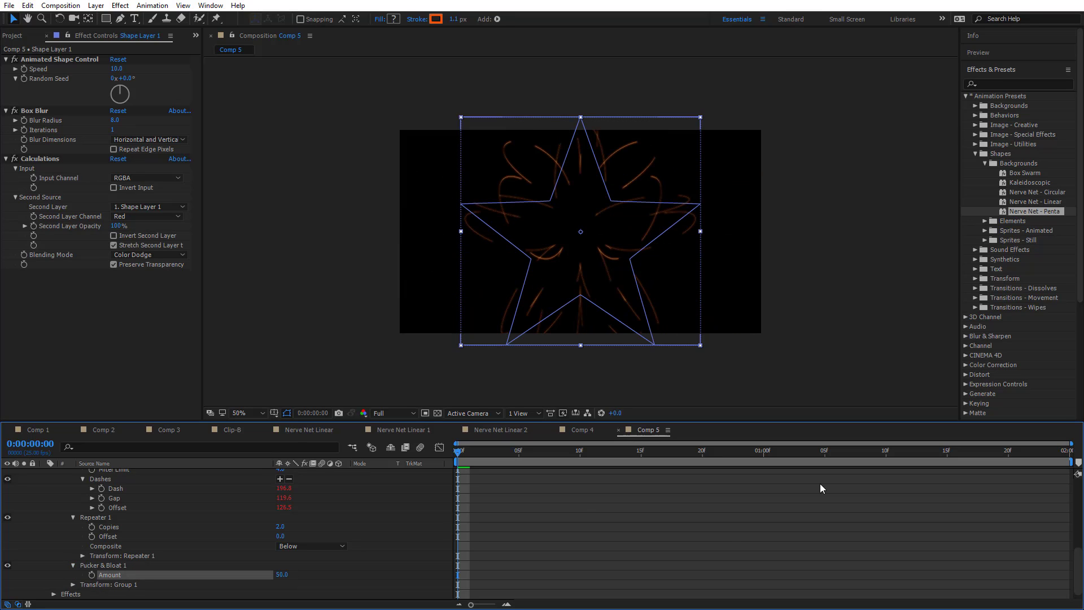
Preview the nerve net animation in the composition and stop the playback
{"action": "left_click", "coordinate": [729, 529]}
{"action": "key", "text": "space"}
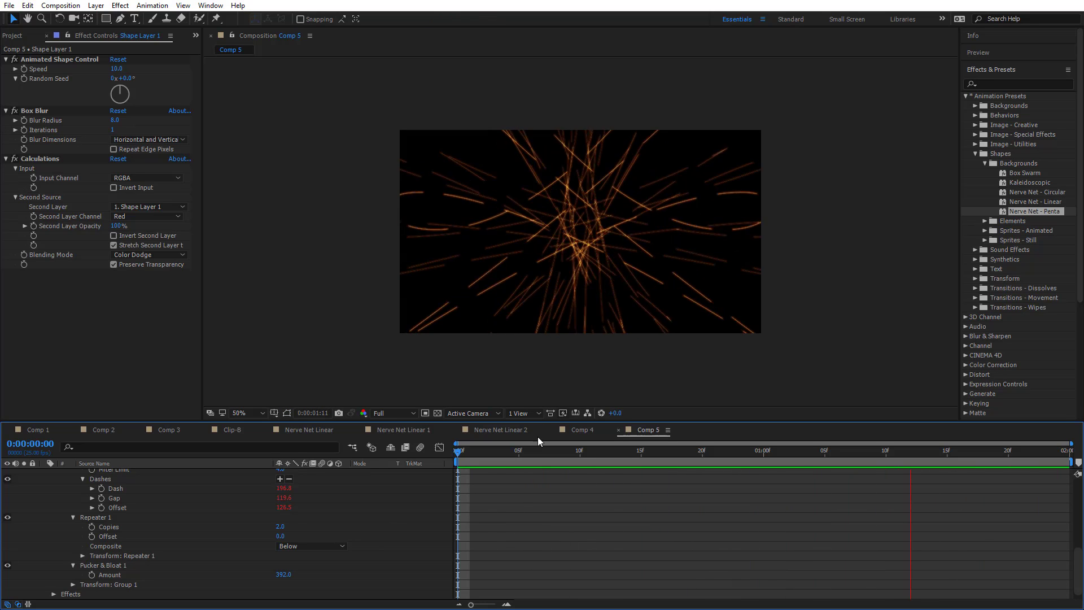
{"action": "key", "text": "space"}
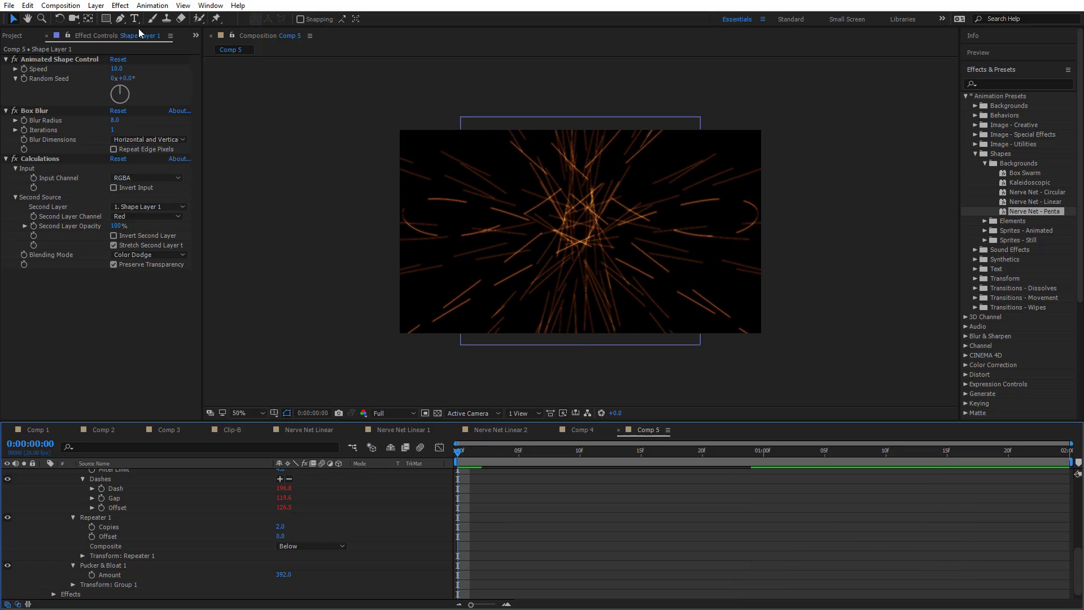
Examine the Animated Shape Control, Box Blur and Calculations effects applied to Shape Layer 1
{"action": "left_click", "coordinate": [63, 57]}
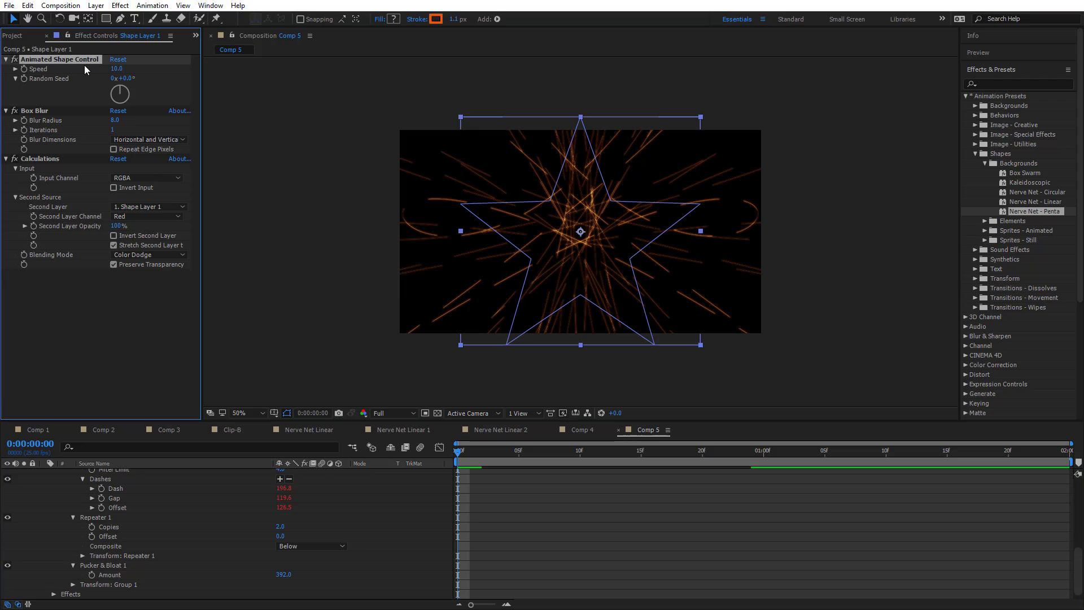
{"action": "left_click", "coordinate": [39, 113]}
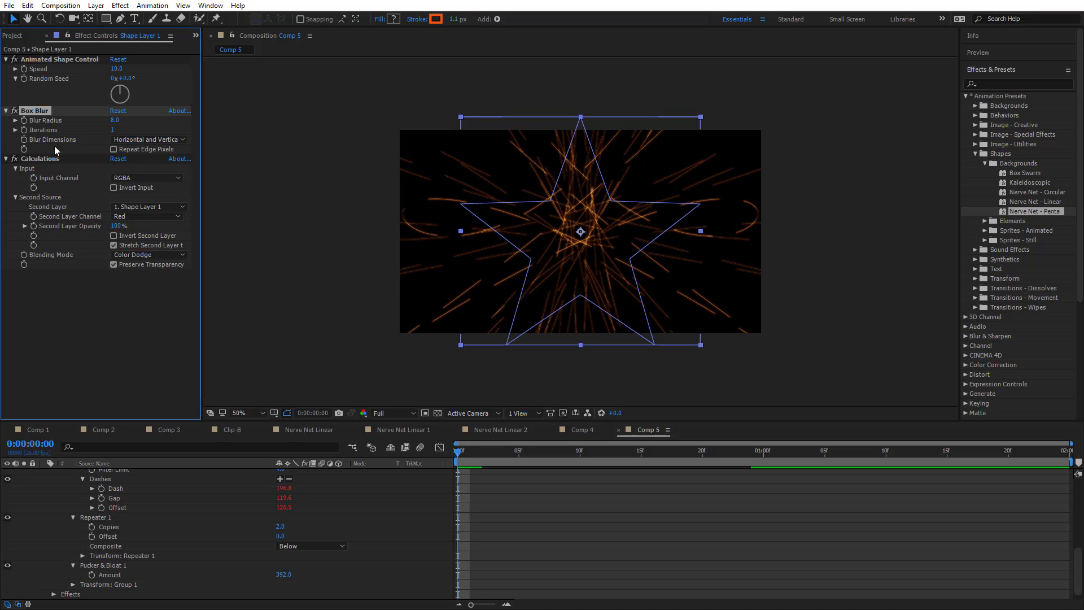
{"action": "left_click", "coordinate": [47, 161]}
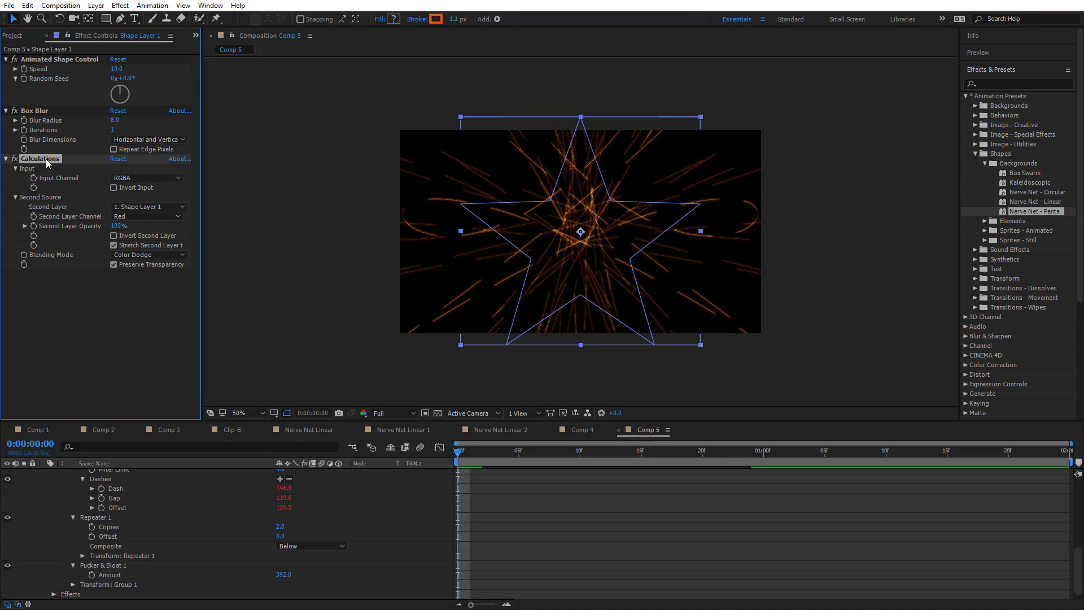
{"action": "left_click", "coordinate": [49, 111]}
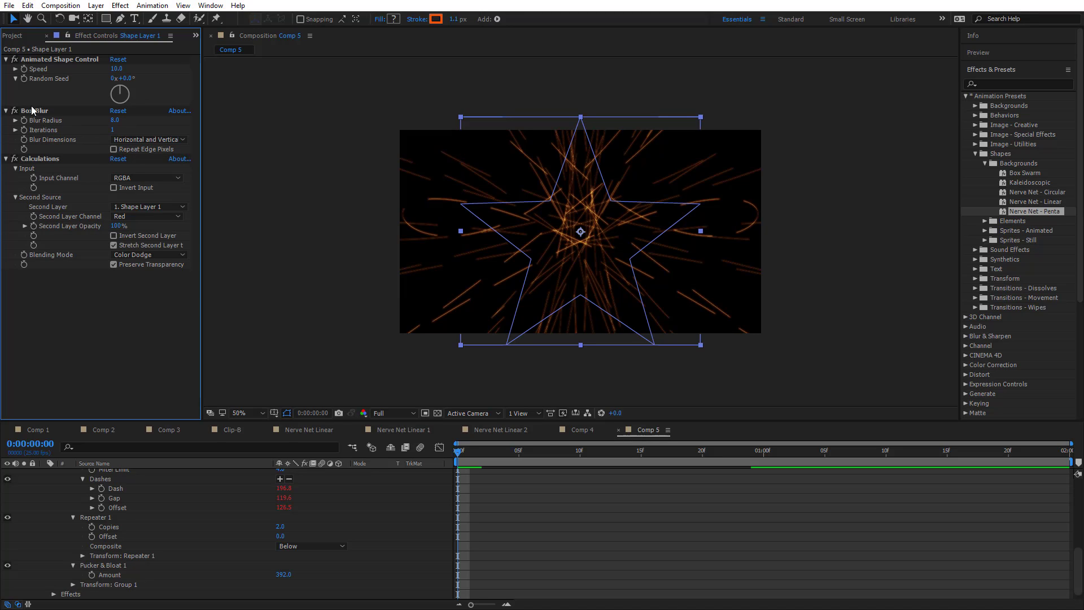
{"action": "left_click", "coordinate": [33, 110]}
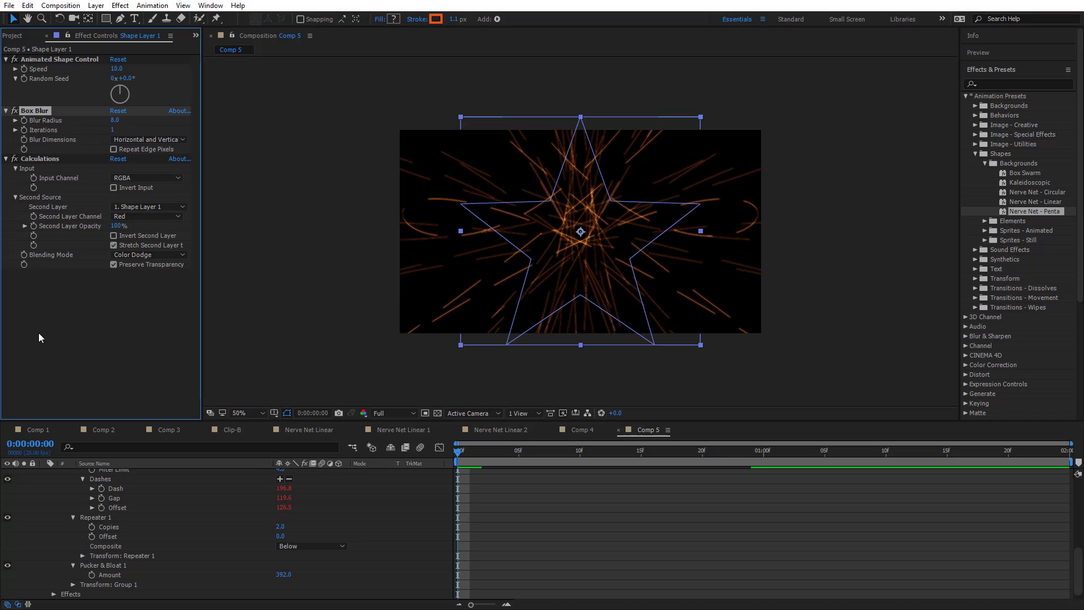
Open the Clip-B composition and delete the Radial Blur effect from the Clip-B.mp4 layer
{"action": "left_click", "coordinate": [15, 35]}
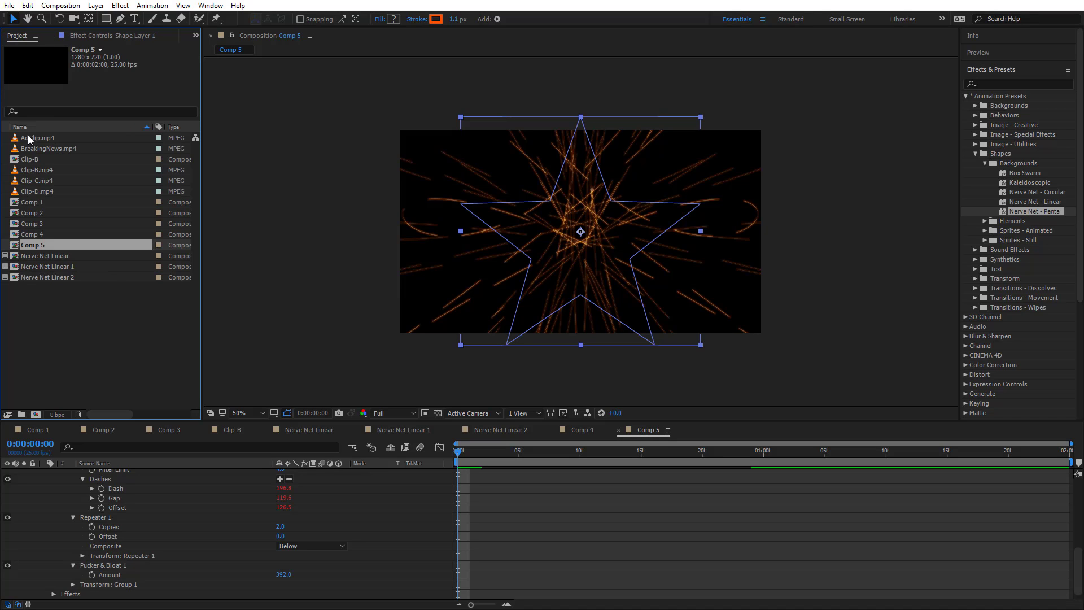
{"action": "double_click", "coordinate": [38, 159]}
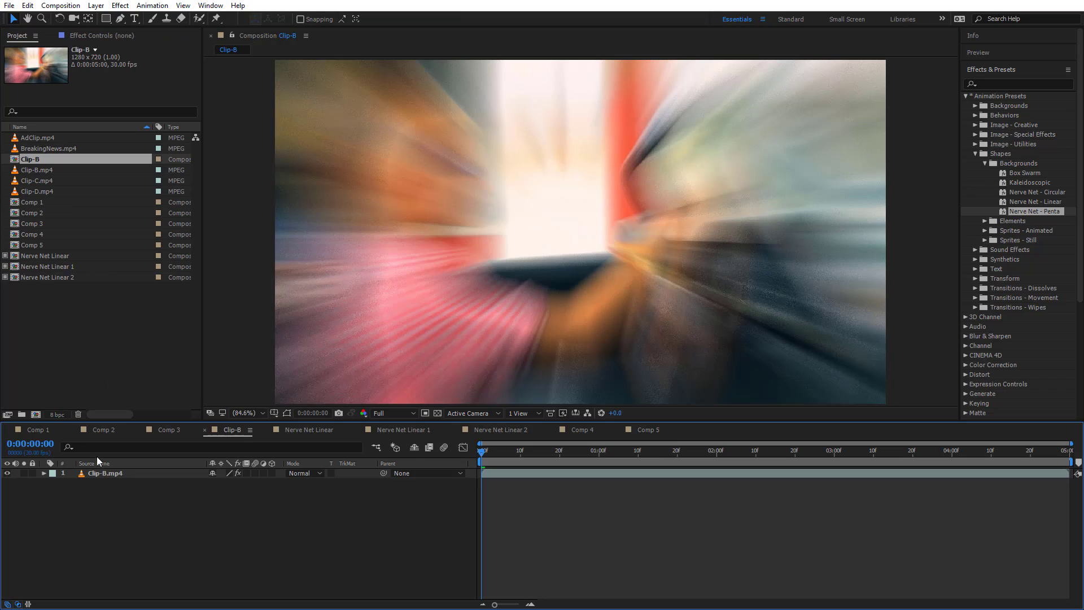
{"action": "left_click", "coordinate": [97, 473]}
{"action": "left_click", "coordinate": [113, 38]}
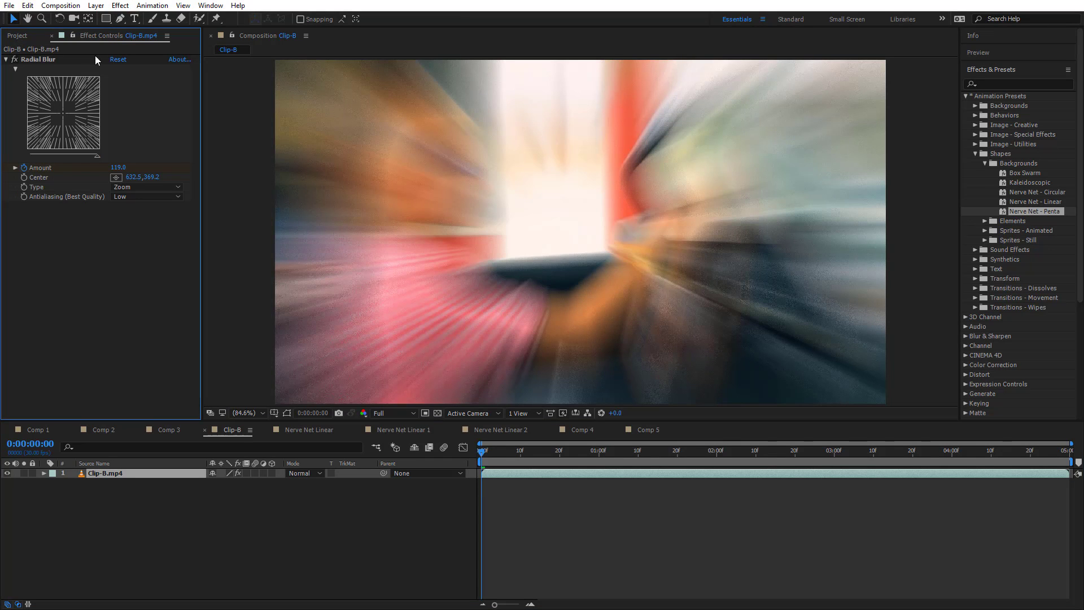
{"action": "left_click", "coordinate": [43, 59]}
{"action": "key", "text": "Delete"}
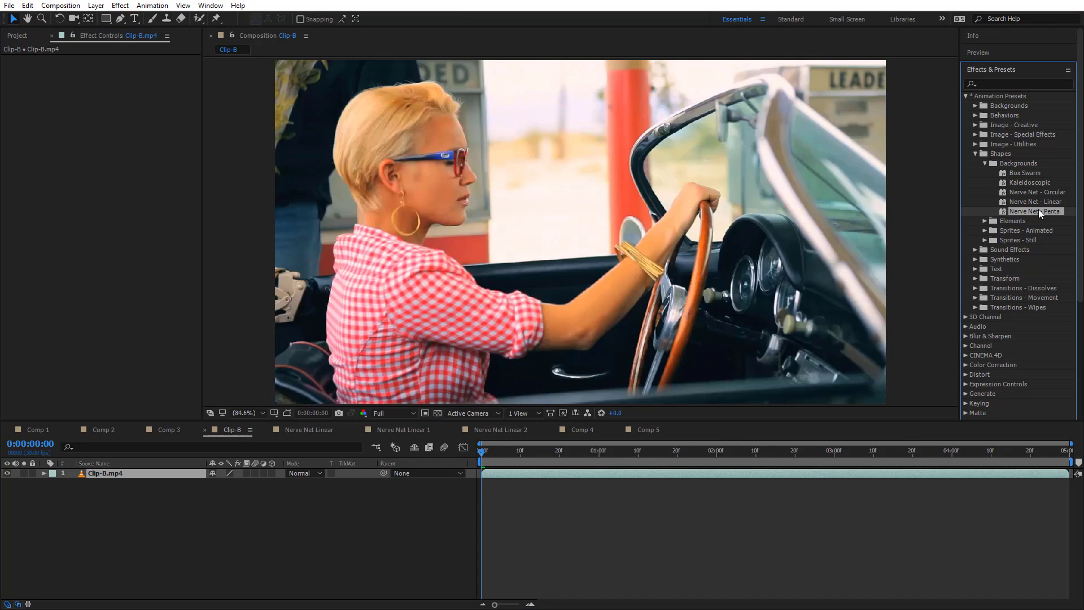
Apply the Box Blur effect to the Clip-B.mp4 layer and set its Blur Radius to 15
{"action": "left_click", "coordinate": [966, 336]}
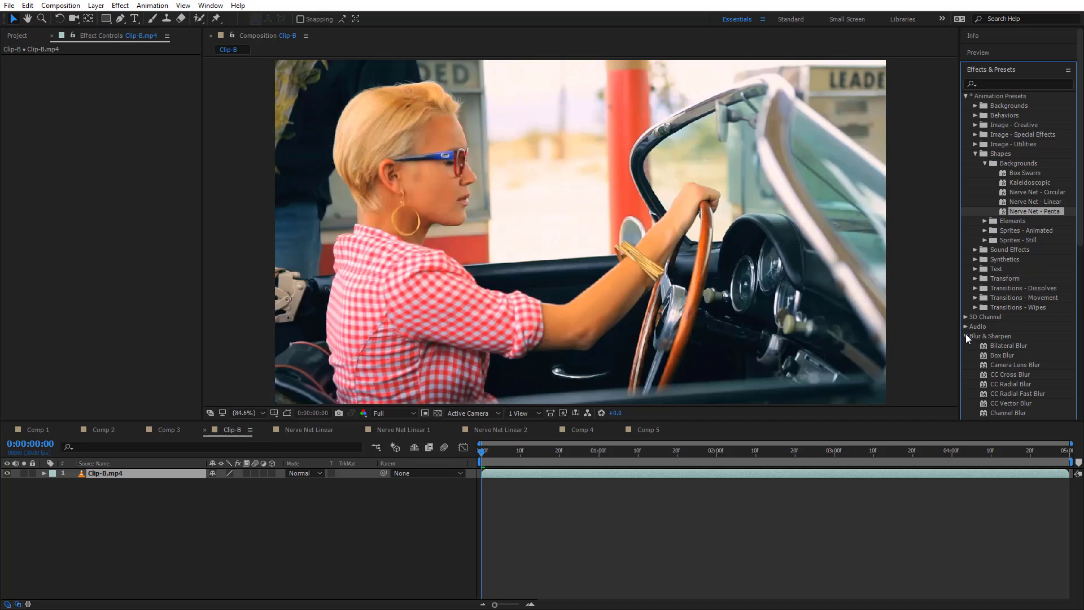
{"action": "left_click_drag", "start_coordinate": [1009, 358], "coordinate": [604, 349]}
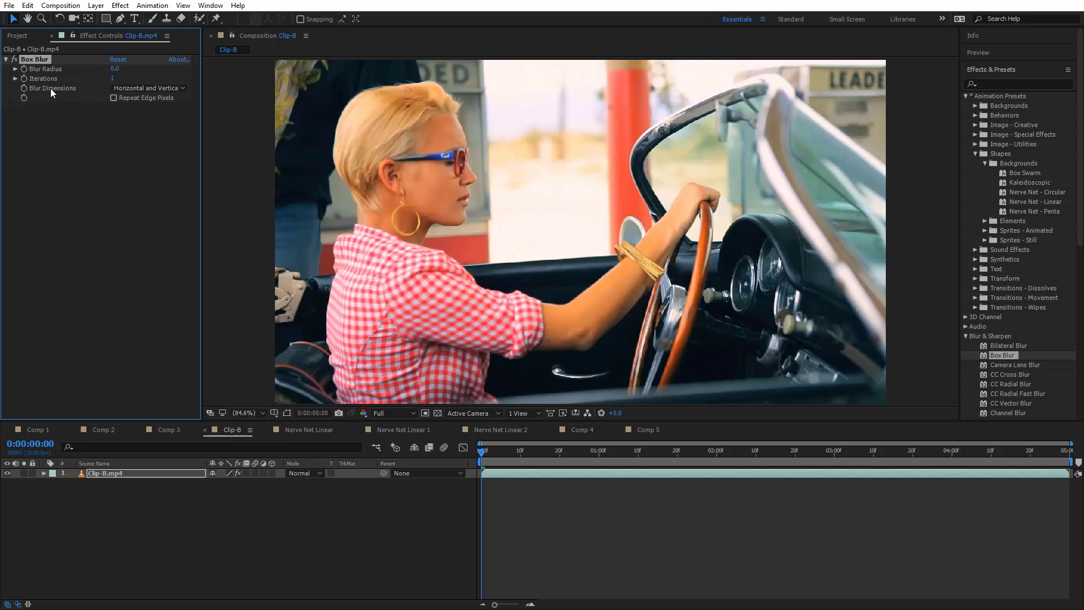
{"action": "left_click", "coordinate": [131, 88]}
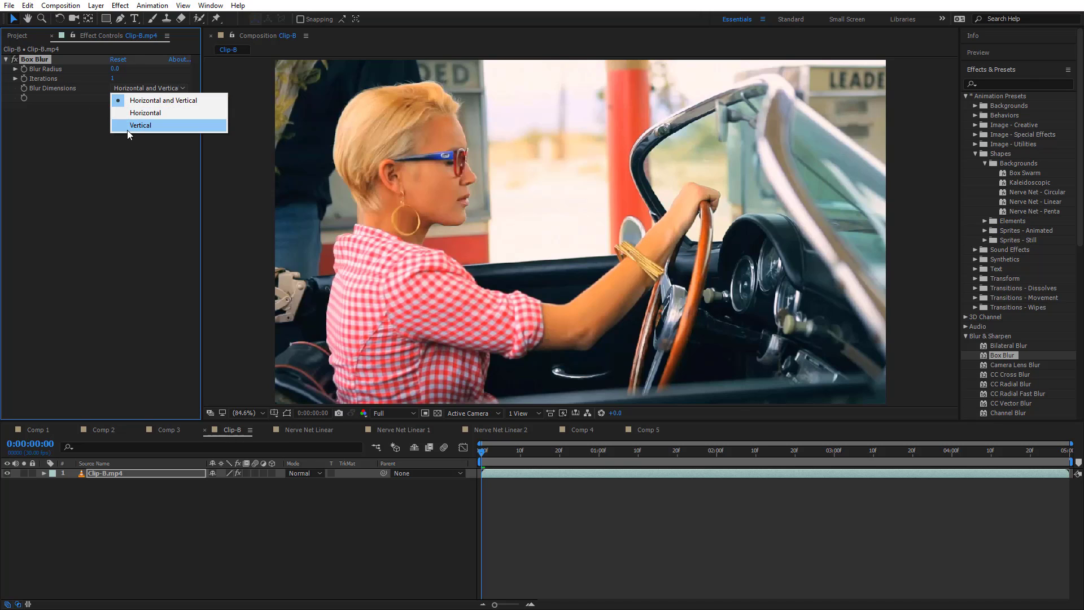
{"action": "left_click", "coordinate": [116, 105]}
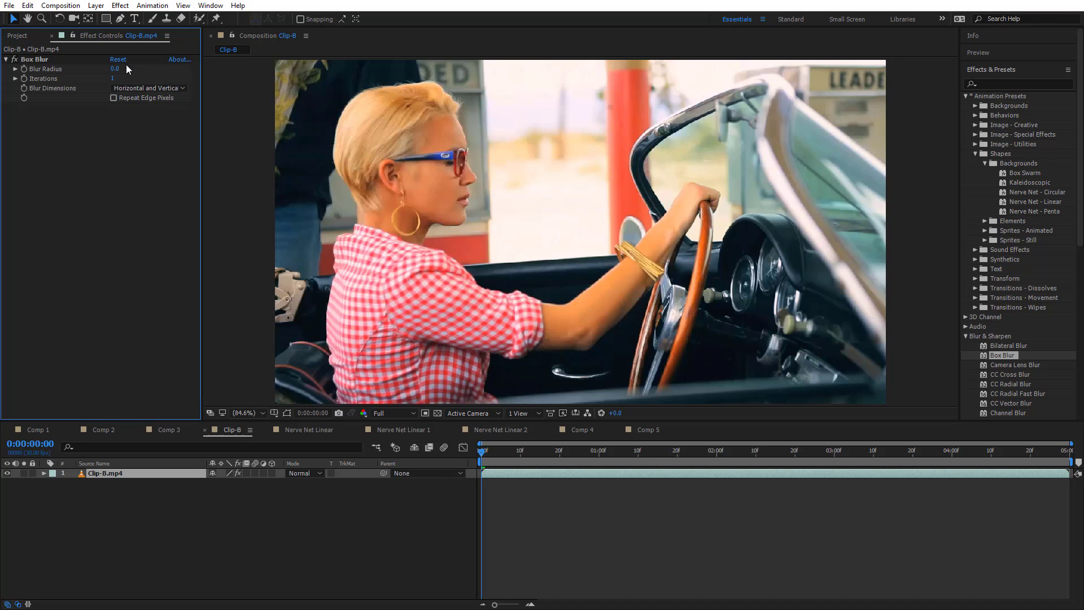
{"action": "mouse_move", "coordinate": [115, 71]}
{"action": "left_mouse_down"}
{"action": "mouse_move", "coordinate": [127, 68]}
{"action": "mouse_move", "coordinate": [117, 68]}
{"action": "left_mouse_up"}
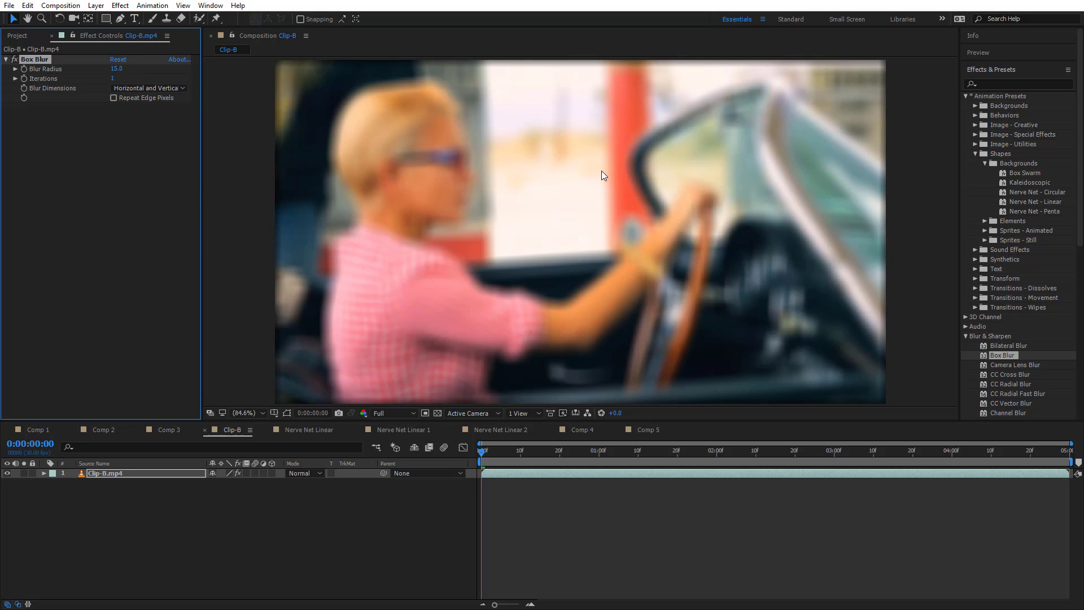
Try Box Blur's Horizontal and Vertical blur dimensions on the clip, and set Blur Dimensions back to Horizontal
{"action": "left_click", "coordinate": [171, 88]}
{"action": "left_click", "coordinate": [161, 112]}
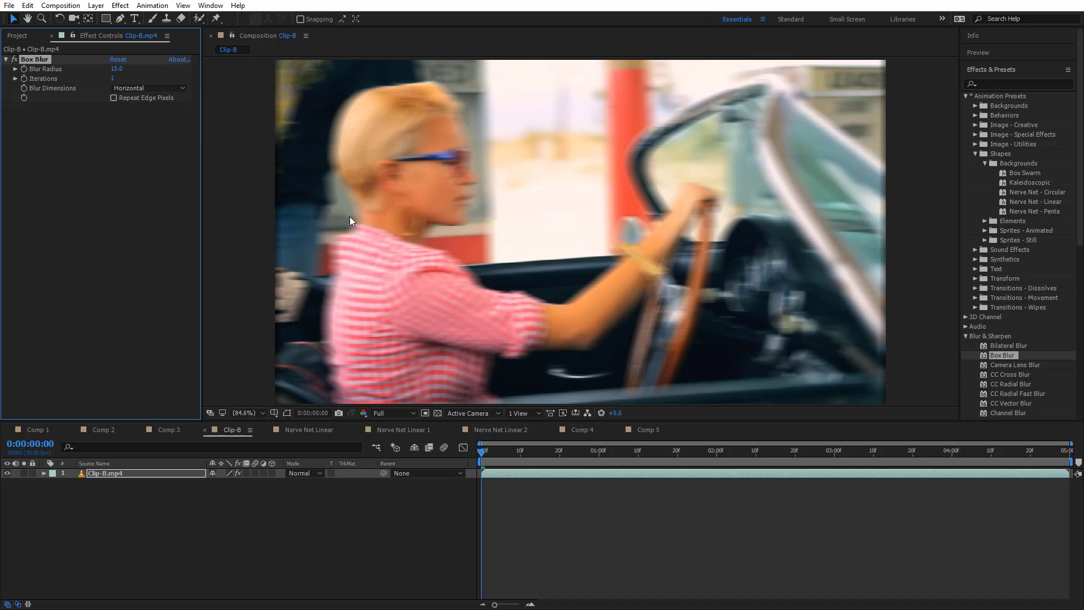
{"action": "left_click", "coordinate": [153, 88]}
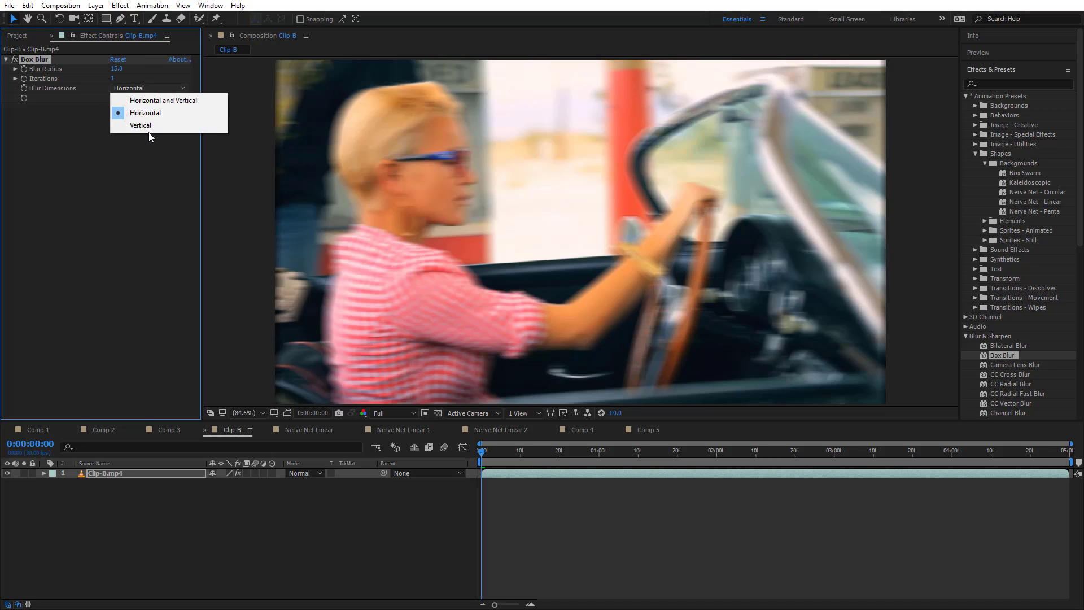
{"action": "left_click", "coordinate": [148, 122]}
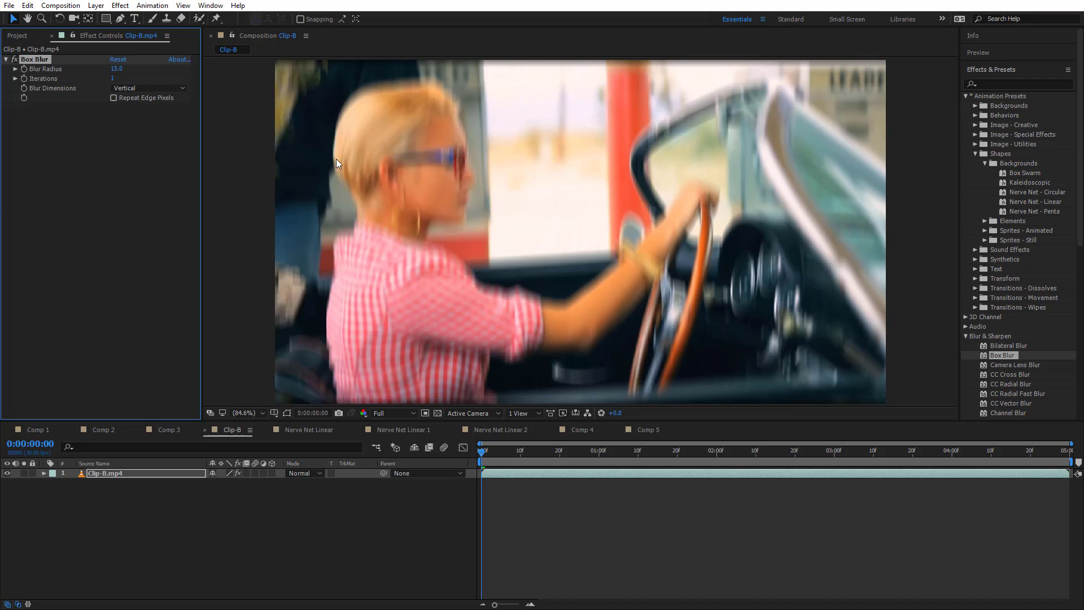
{"action": "left_click", "coordinate": [137, 87]}
{"action": "left_click", "coordinate": [147, 112]}
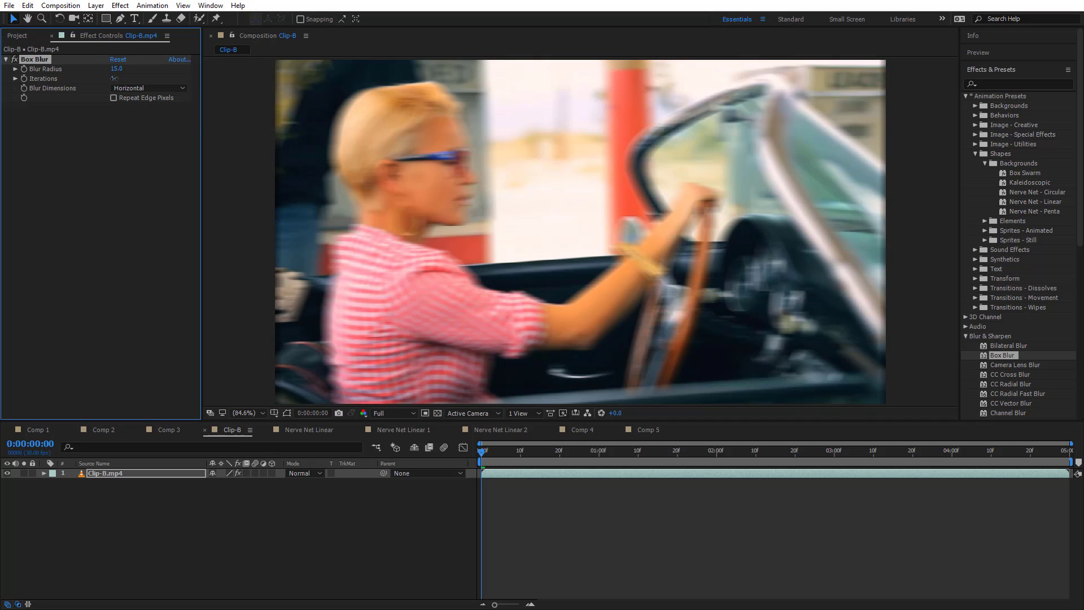
Try 10 Box Blur iterations on the playing clip and compare the Horizontal and Vertical blur dimensions with Horizontal only
{"action": "left_click_drag", "start_coordinate": [114, 78], "coordinate": [118, 78]}
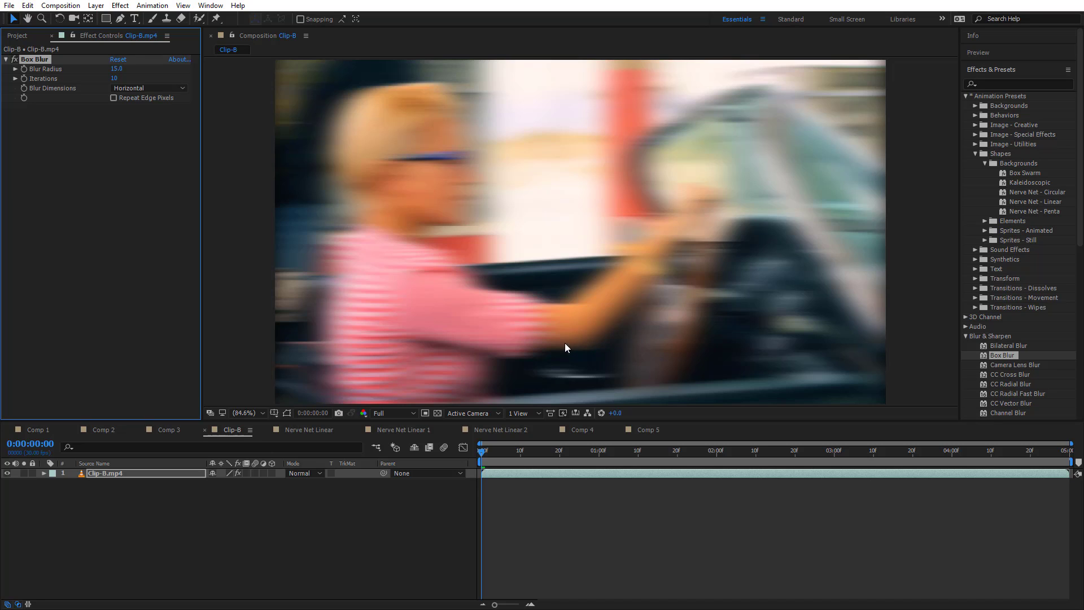
{"action": "key", "text": "space"}
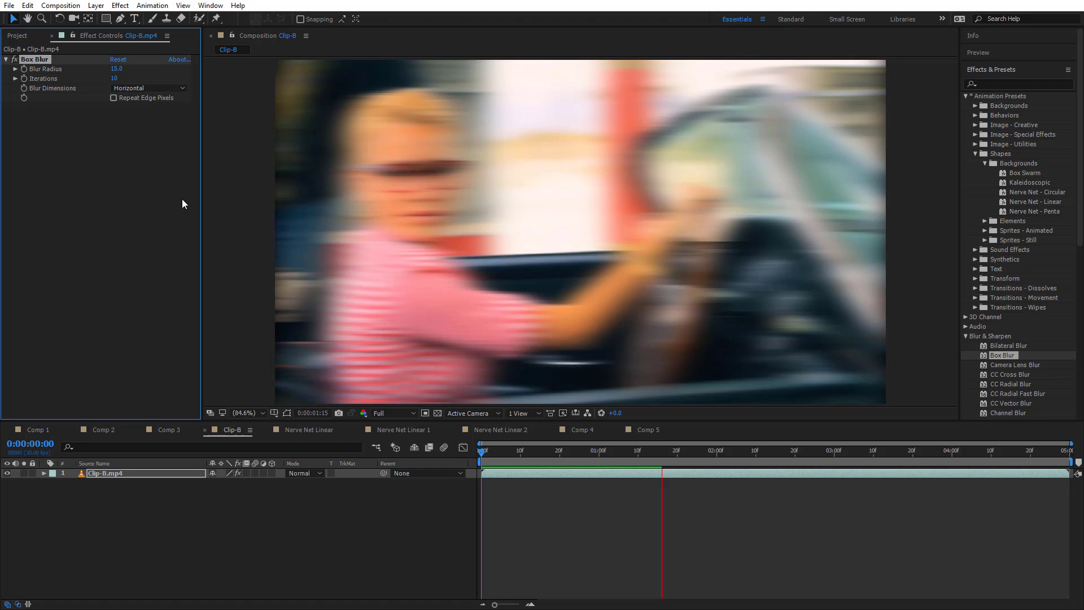
{"action": "left_click", "coordinate": [158, 89]}
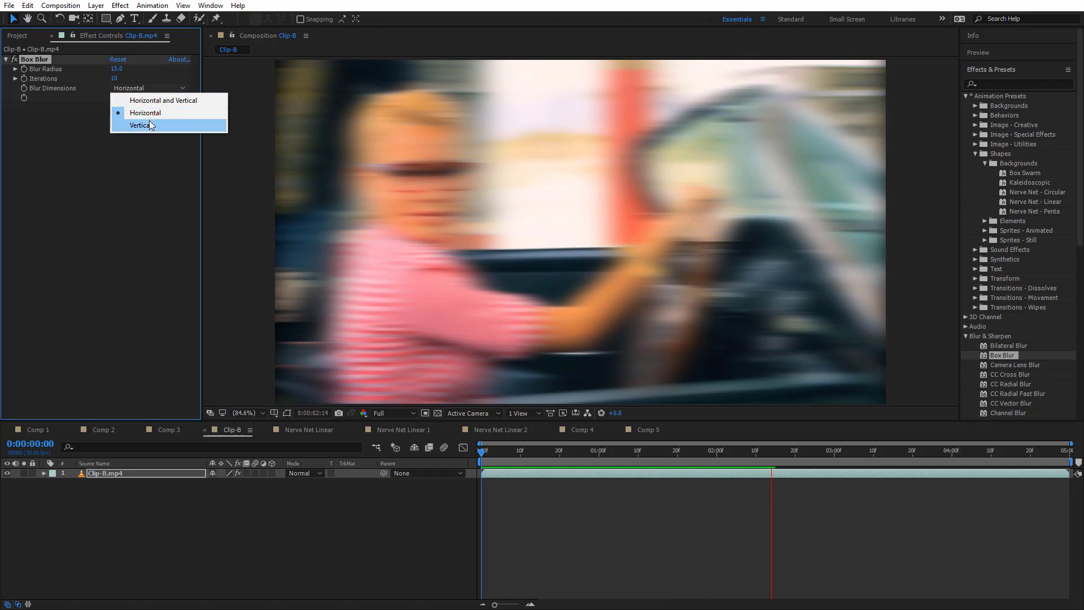
{"action": "left_click", "coordinate": [157, 100]}
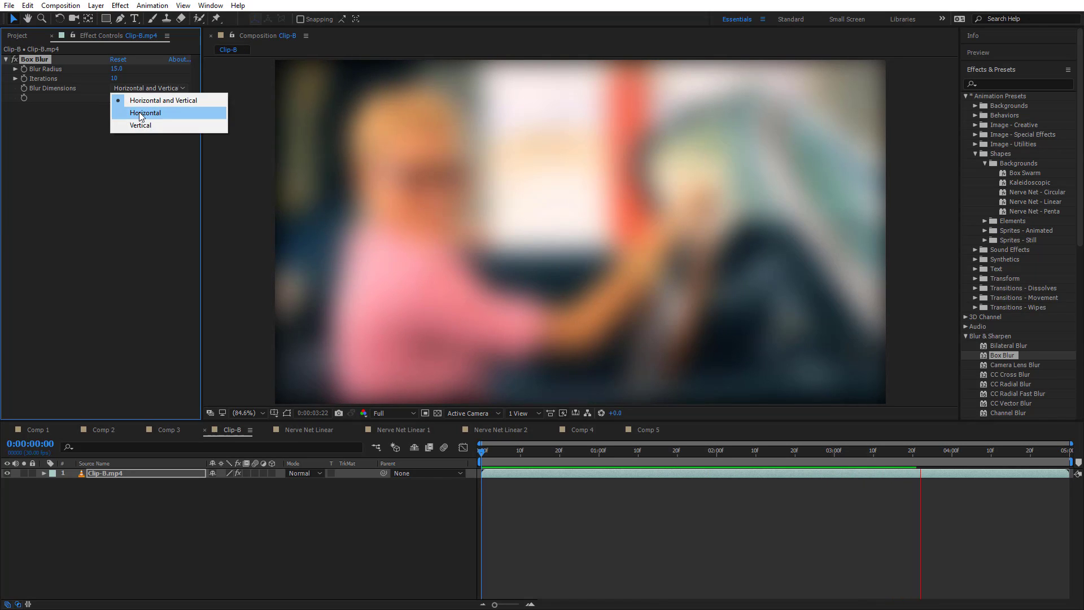
{"action": "left_click", "coordinate": [145, 112]}
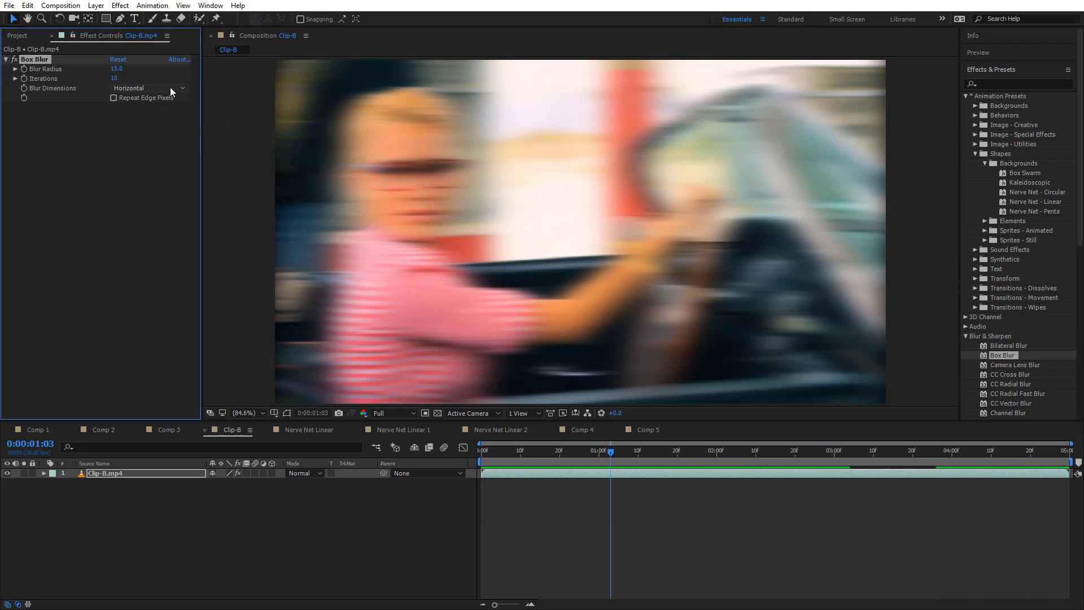
Set Box Blur's Blur Dimensions to Horizontal and Vertical and its Iterations to 1
{"action": "left_click", "coordinate": [170, 87]}
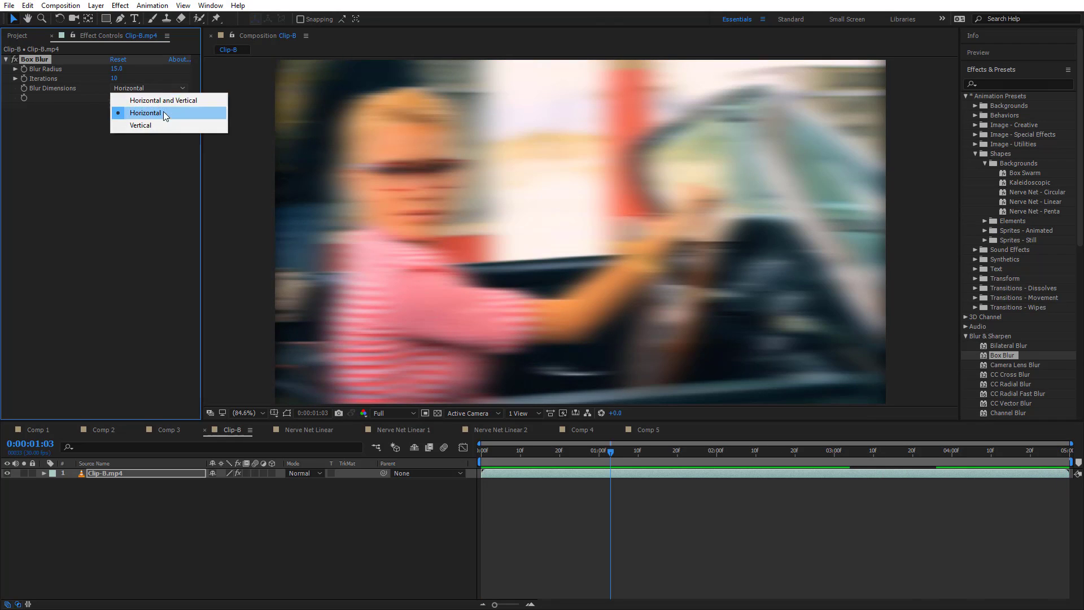
{"action": "left_click", "coordinate": [167, 100]}
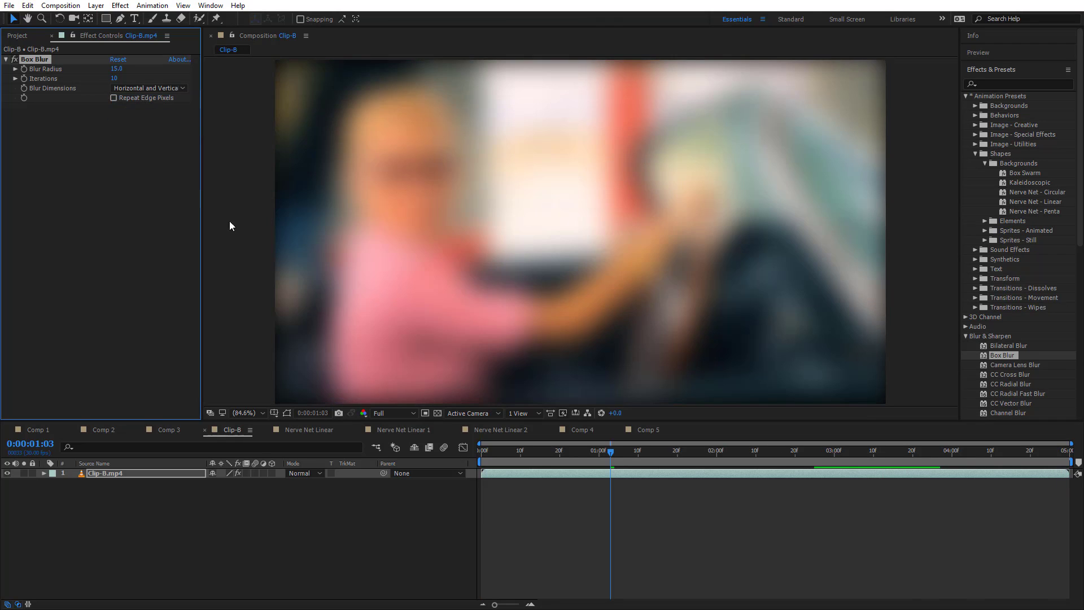
{"action": "left_click", "coordinate": [116, 79]}
{"action": "type", "text": "1"}
{"action": "key", "text": "Return"}
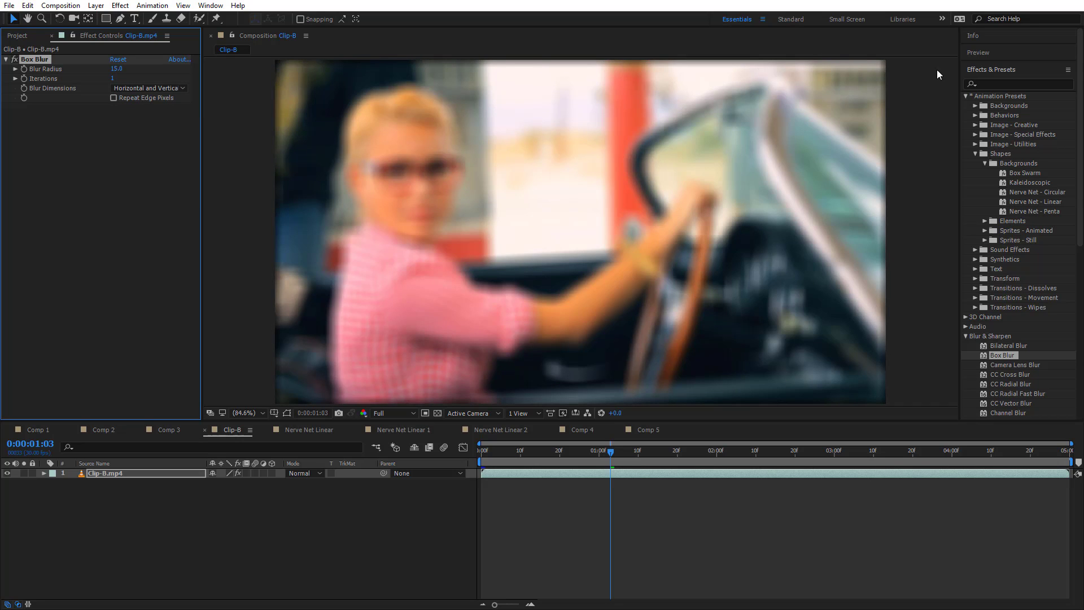
Set Box Blur's Blur Radius to 78 with Repeat Edge Pixels enabled, and scrub the clip back to 0:00:00:16
{"action": "left_click_drag", "start_coordinate": [121, 73], "coordinate": [159, 71]}
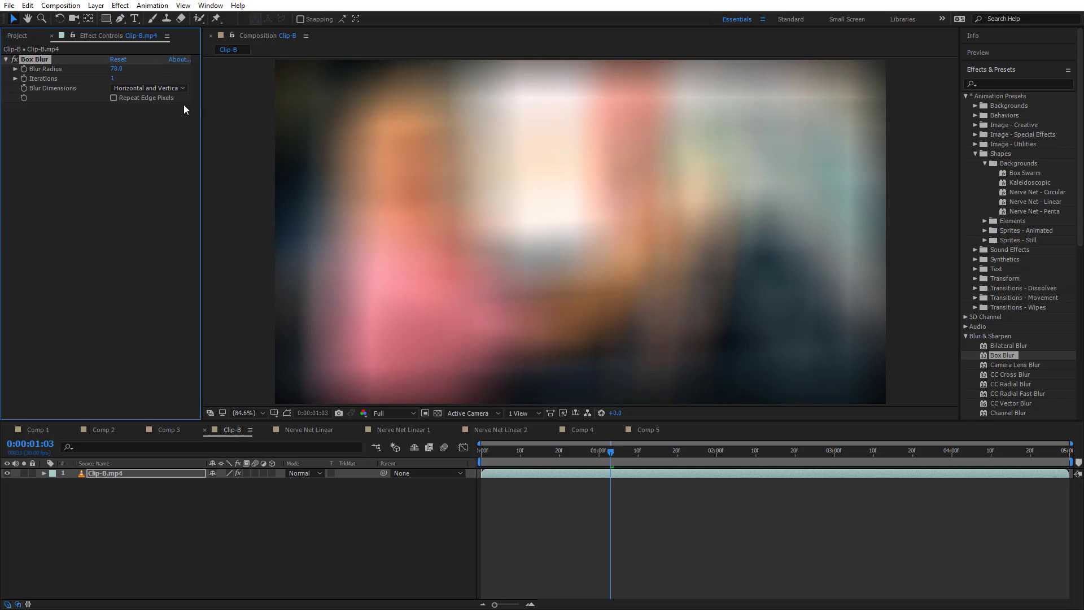
{"action": "left_click", "coordinate": [119, 97]}
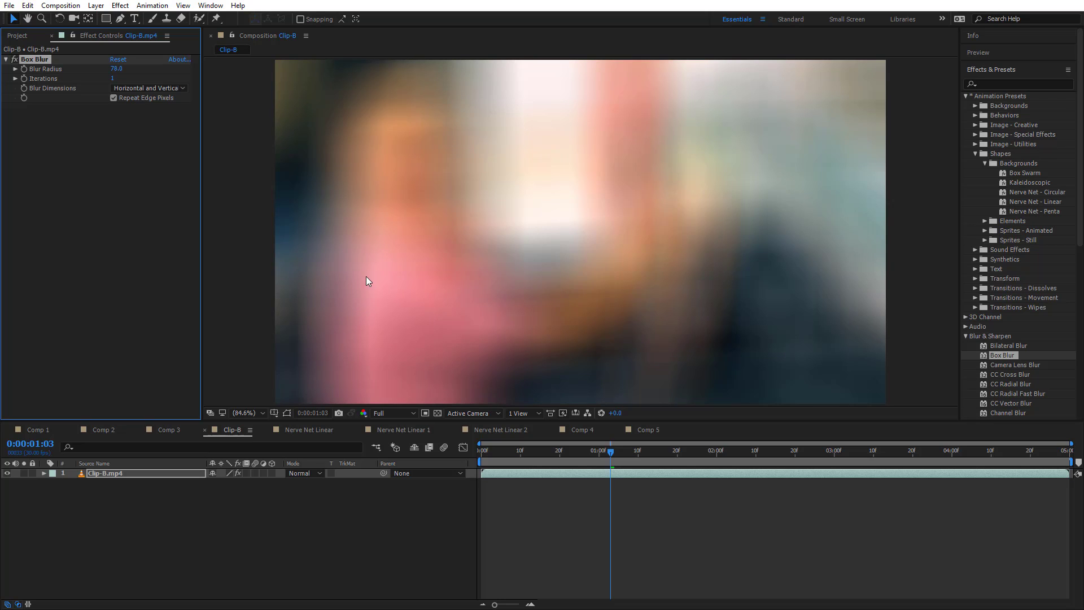
{"action": "left_click_drag", "start_coordinate": [618, 452], "coordinate": [544, 456]}
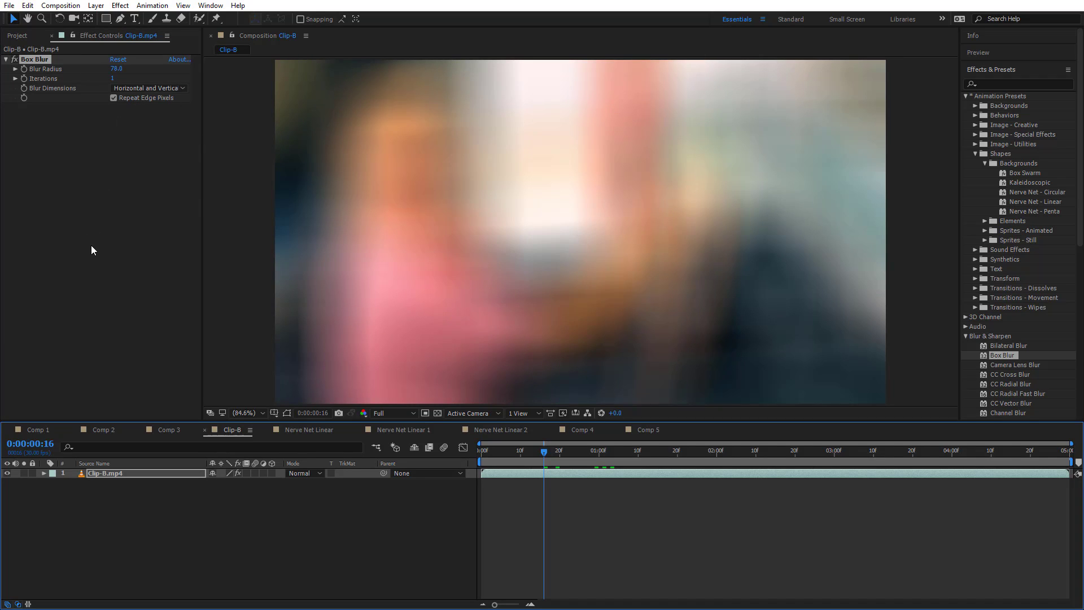
In Comp 5, set Shape Layer 1's Box Blur radius to 23 and inspect the blurred lines up close
{"action": "left_click", "coordinate": [645, 430]}
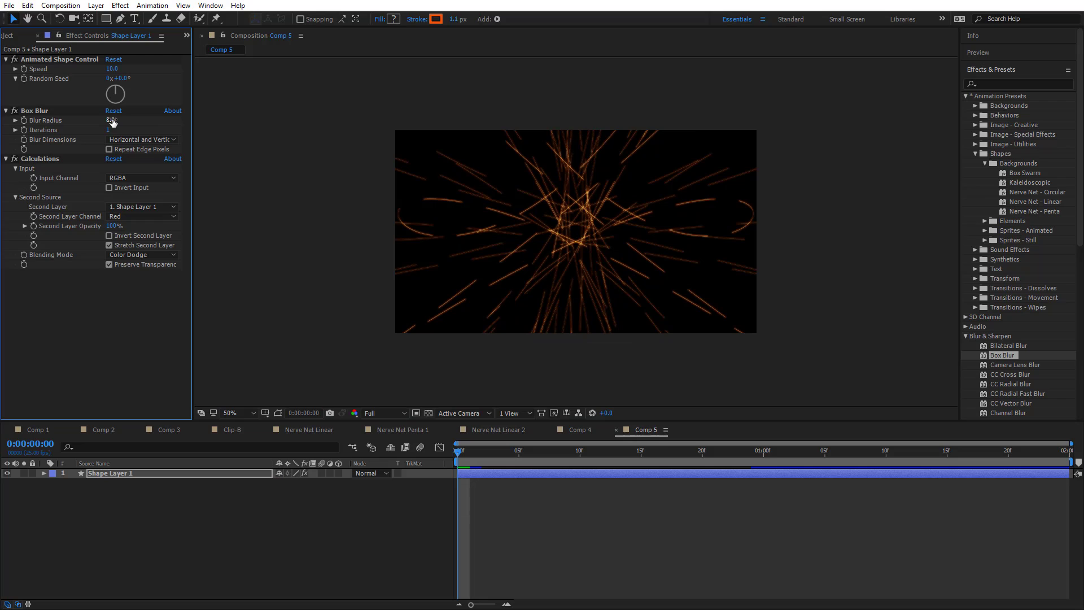
{"action": "left_click_drag", "start_coordinate": [112, 122], "coordinate": [127, 125]}
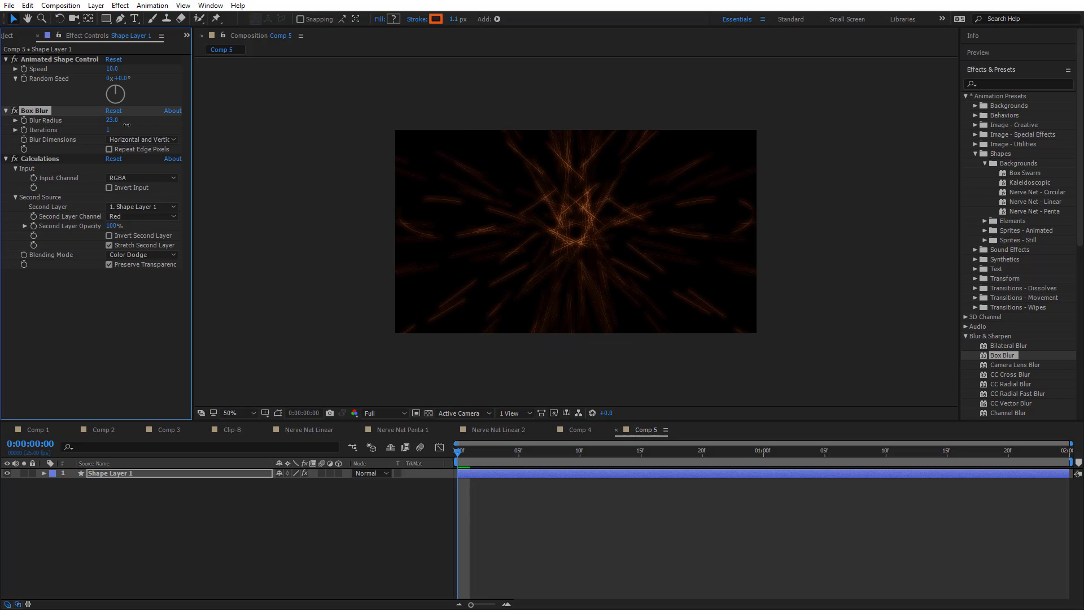
{"action": "left_click", "coordinate": [246, 413]}
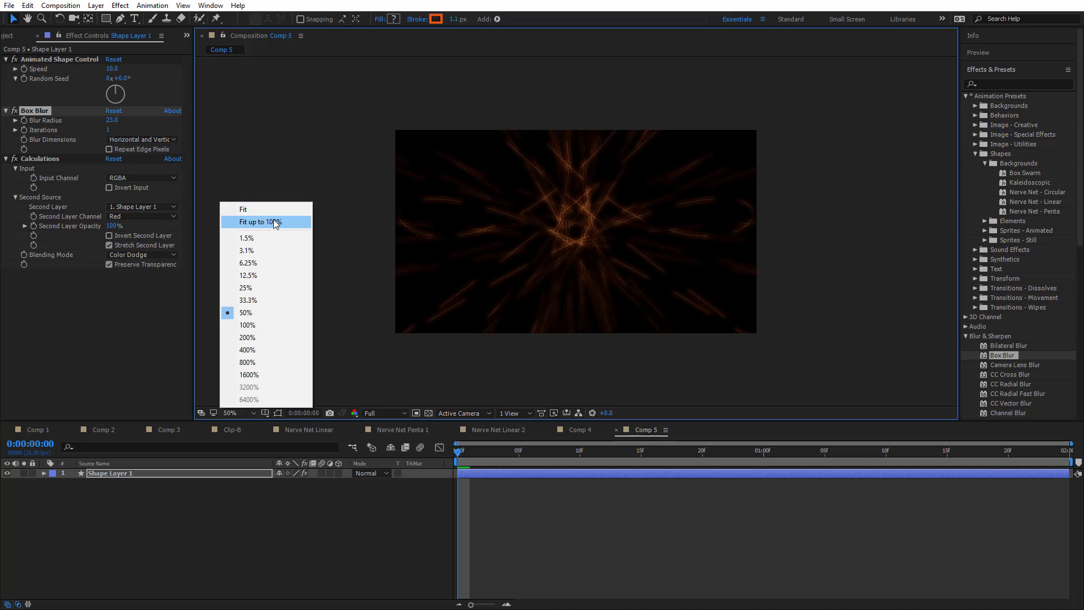
{"action": "left_click", "coordinate": [275, 222]}
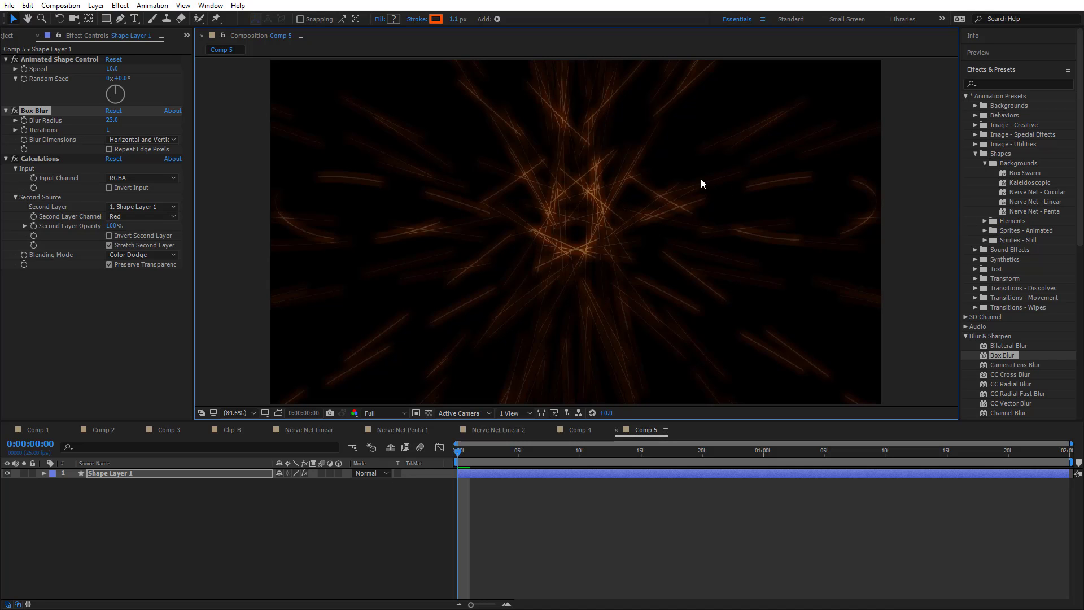
{"action": "scroll", "coordinate": [695, 198], "scroll_direction": "up", "scroll_amount": 6}
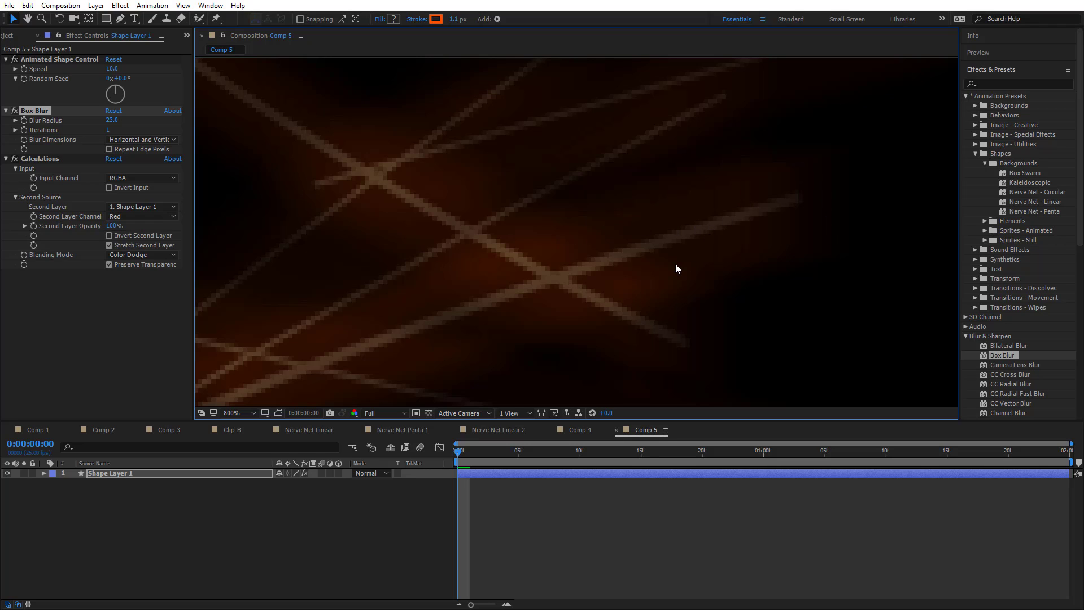
{"action": "scroll", "coordinate": [578, 278], "scroll_direction": "down", "scroll_amount": 4}
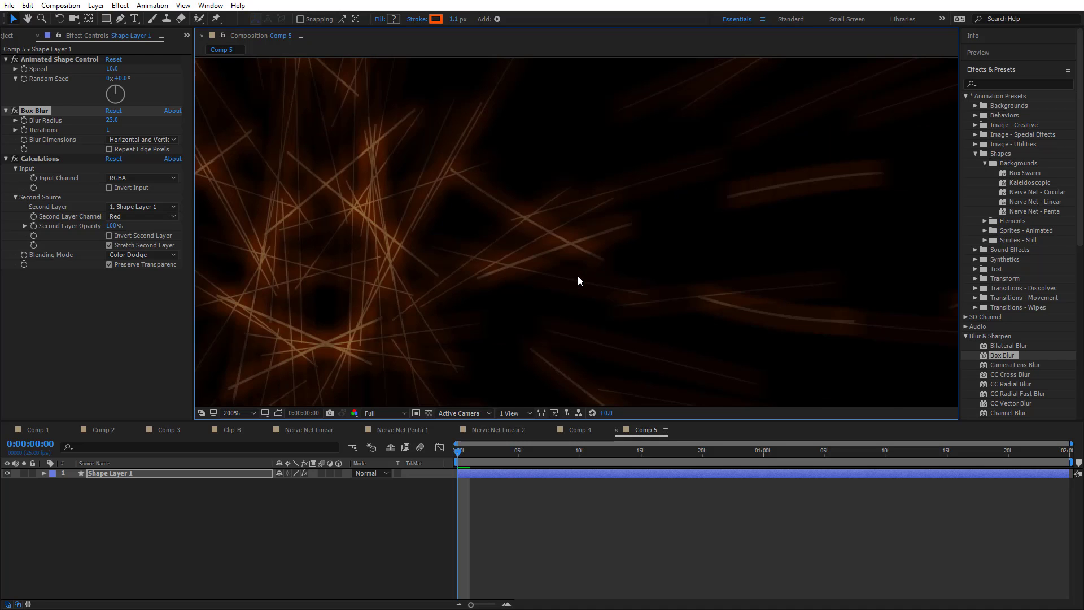
{"action": "left_click", "coordinate": [247, 410]}
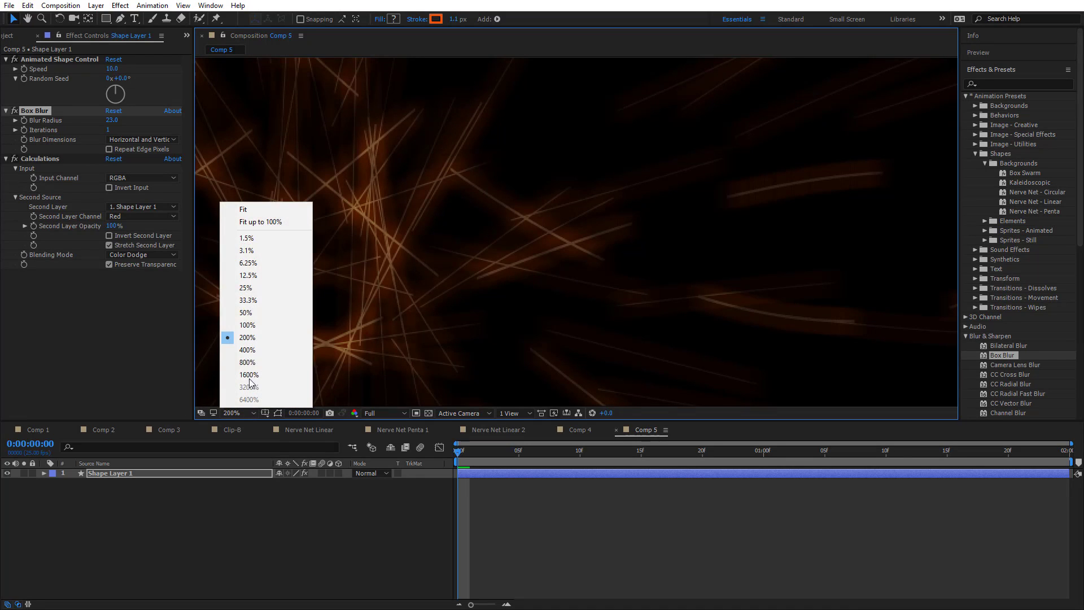
{"action": "left_click", "coordinate": [290, 224]}
Disable and re-enable the Calculations effect on Shape Layer 1 to compare its contribution to the glow
{"action": "left_click", "coordinate": [25, 164]}
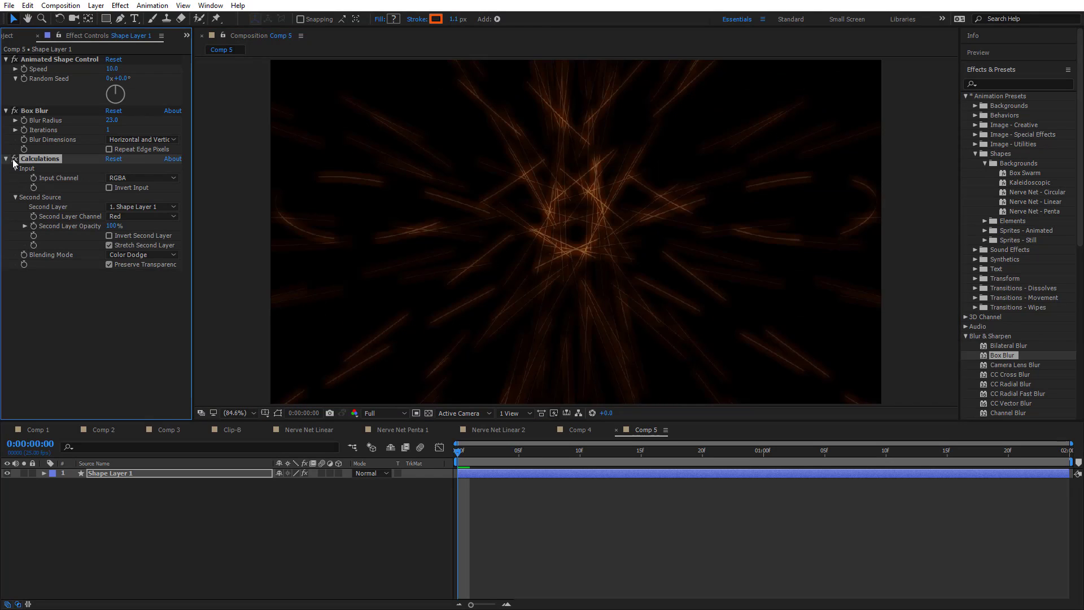
{"action": "left_click", "coordinate": [14, 160]}
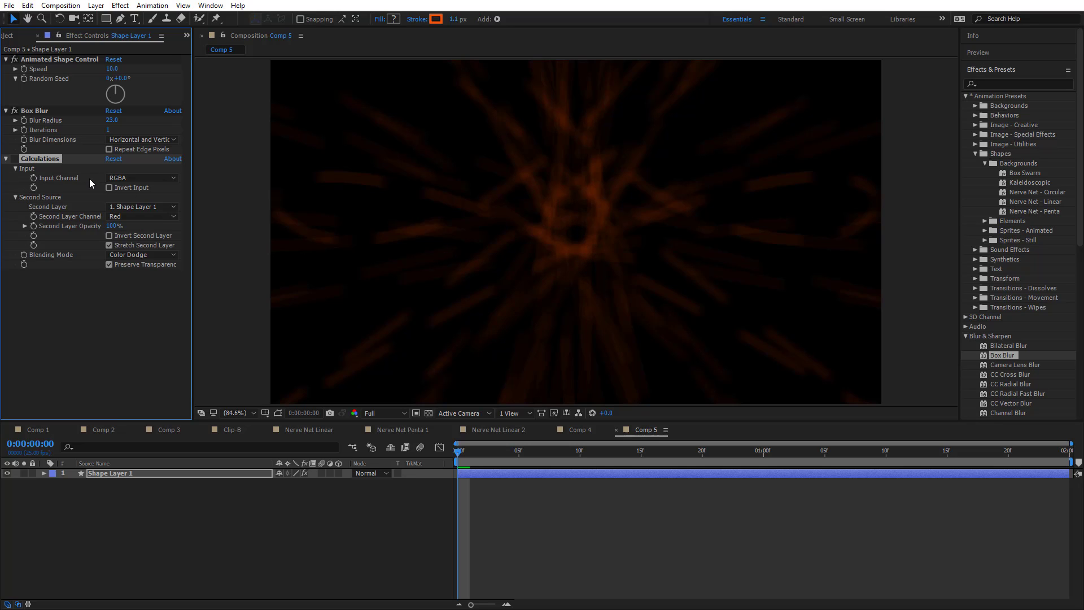
{"action": "left_click", "coordinate": [14, 160]}
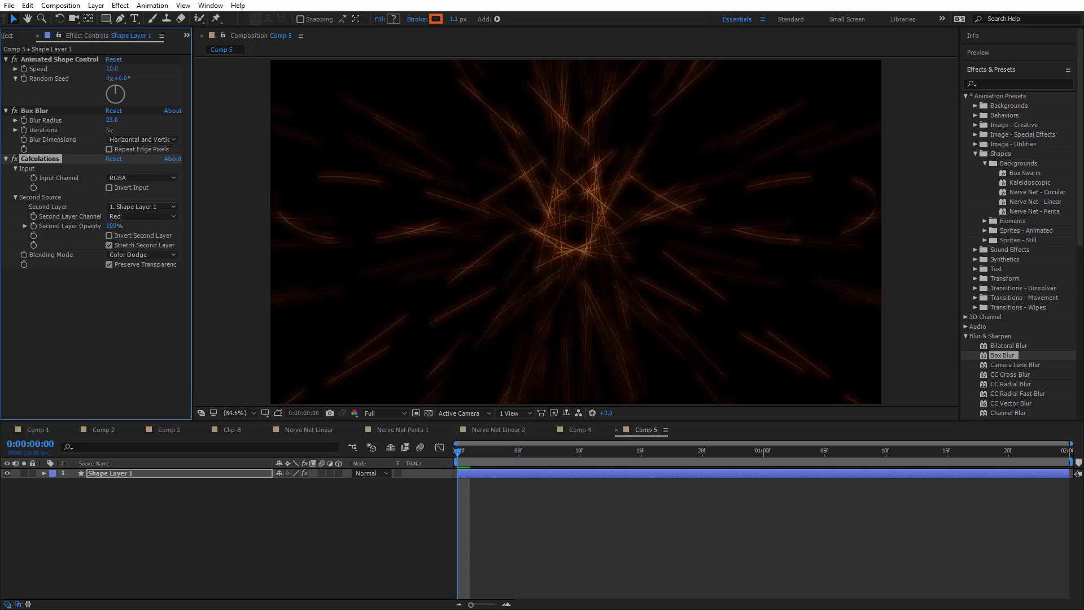
Set the shape layer's Box Blur to 7 iterations with Horizontal blur dimensions
{"action": "left_click_drag", "start_coordinate": [110, 130], "coordinate": [115, 133]}
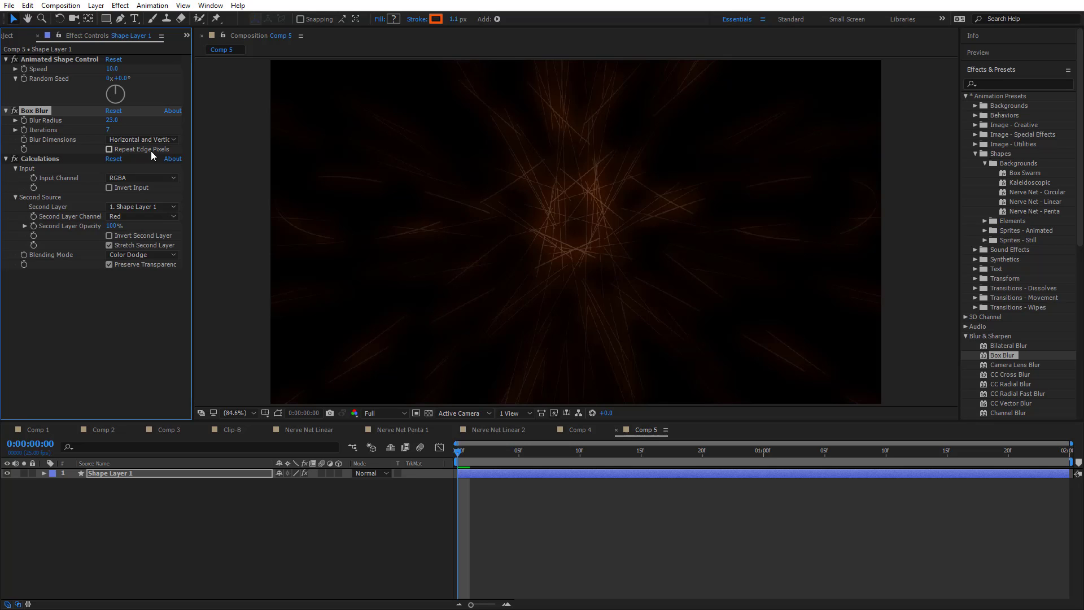
{"action": "left_click", "coordinate": [162, 140]}
{"action": "left_click", "coordinate": [163, 163]}
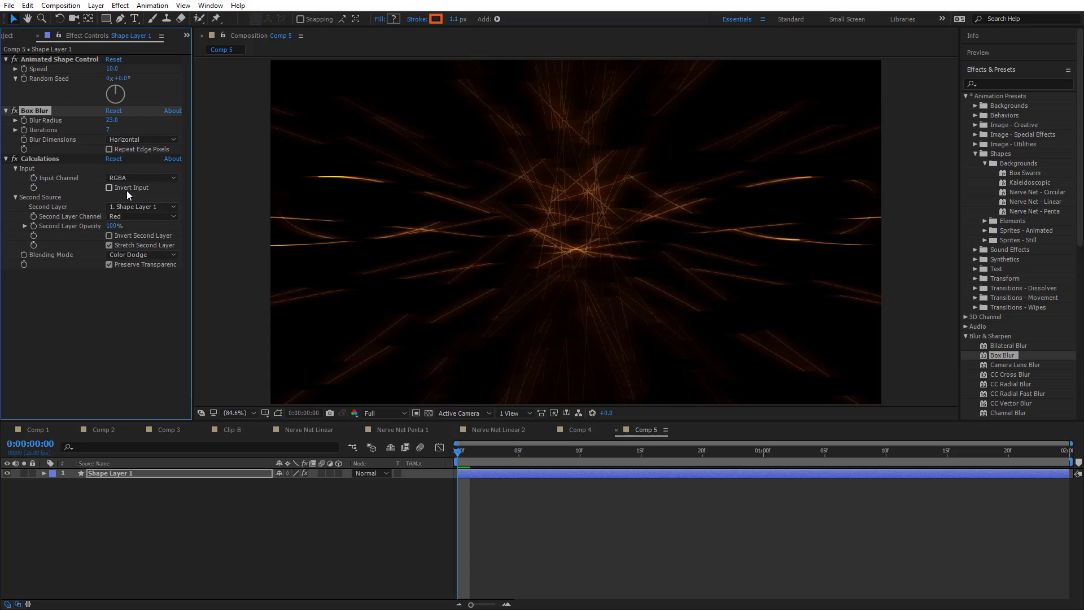
Set the Calculations effect's Second Layer to None
{"action": "left_click", "coordinate": [125, 213]}
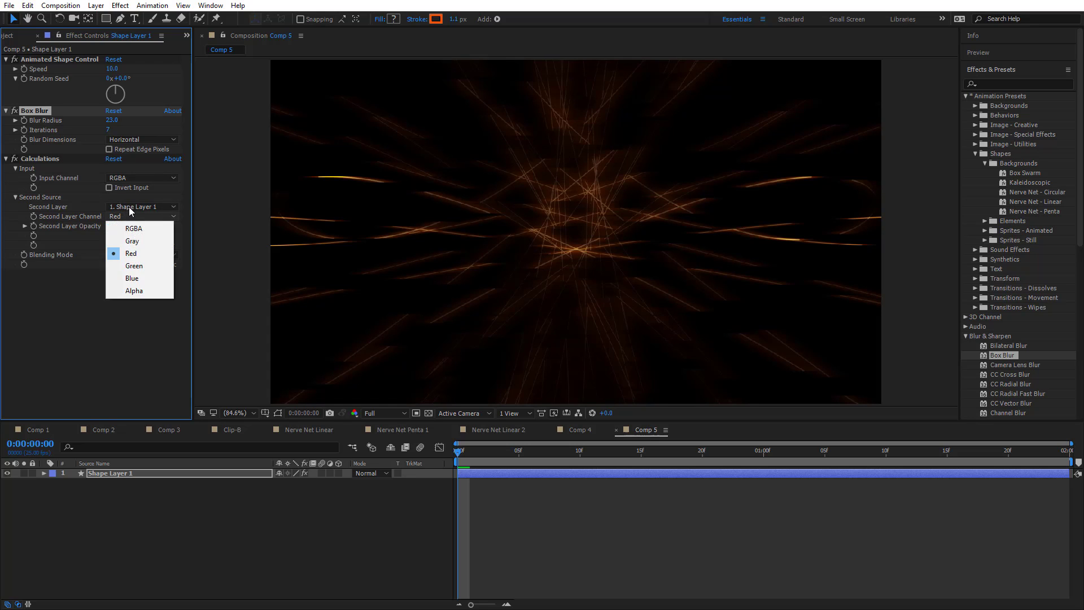
{"action": "left_click", "coordinate": [129, 207]}
{"action": "left_click", "coordinate": [139, 220]}
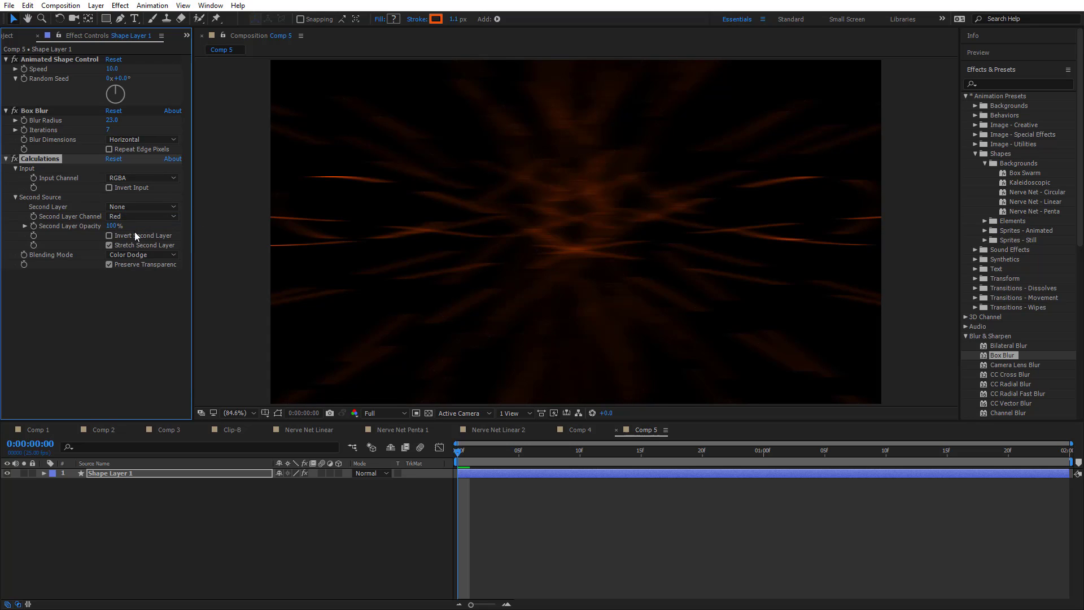
Preview the Comp 5 animation and enable Repeat Edge Pixels in Shape Layer 1's Box Blur
{"action": "scroll", "coordinate": [576, 221], "scroll_direction": "down", "scroll_amount": 2}
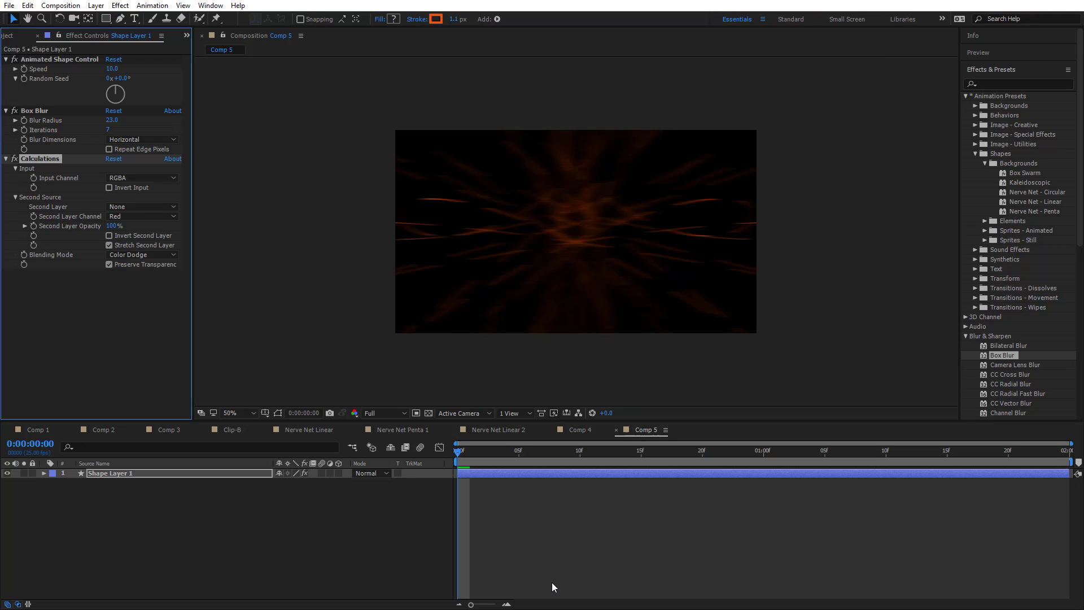
{"action": "key", "text": "space"}
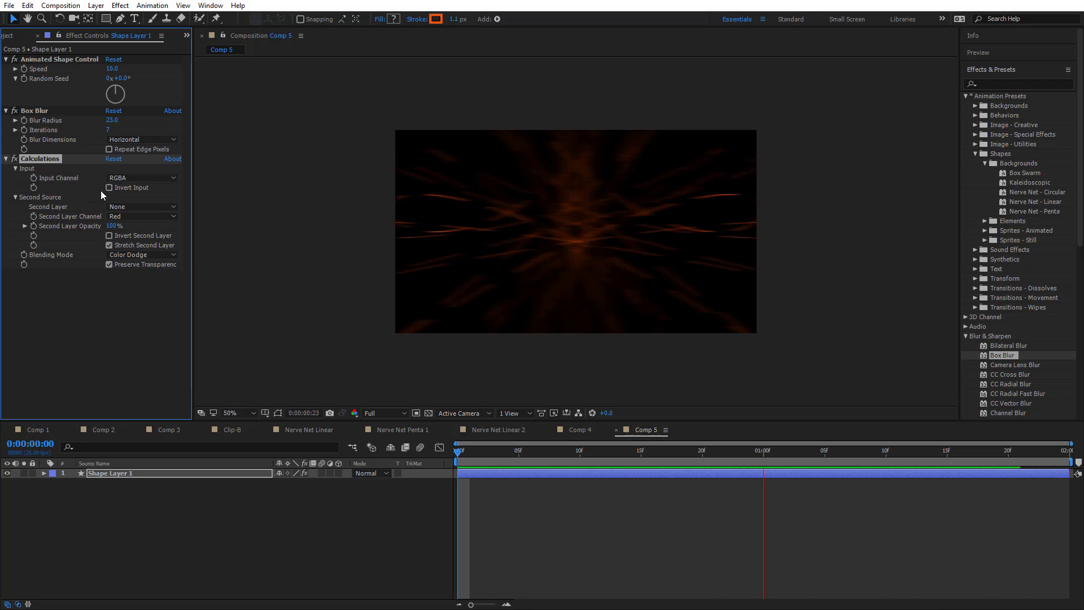
{"action": "left_click", "coordinate": [110, 145]}
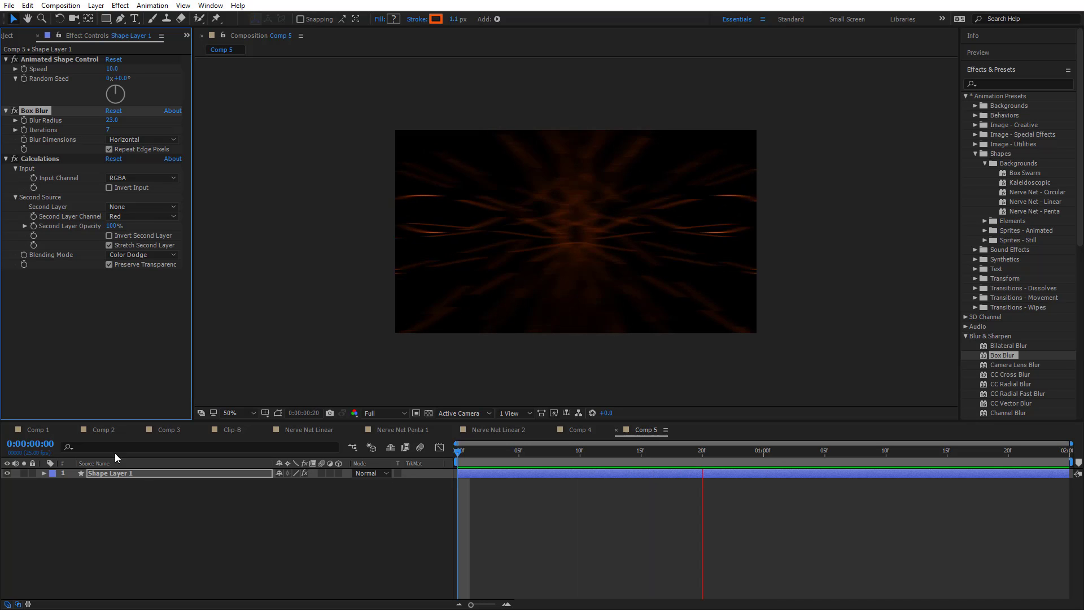
Expand Shape Layer 1's contents down to Polystar 1 in Group 1 and set its Points to 22
{"action": "left_click", "coordinate": [41, 474]}
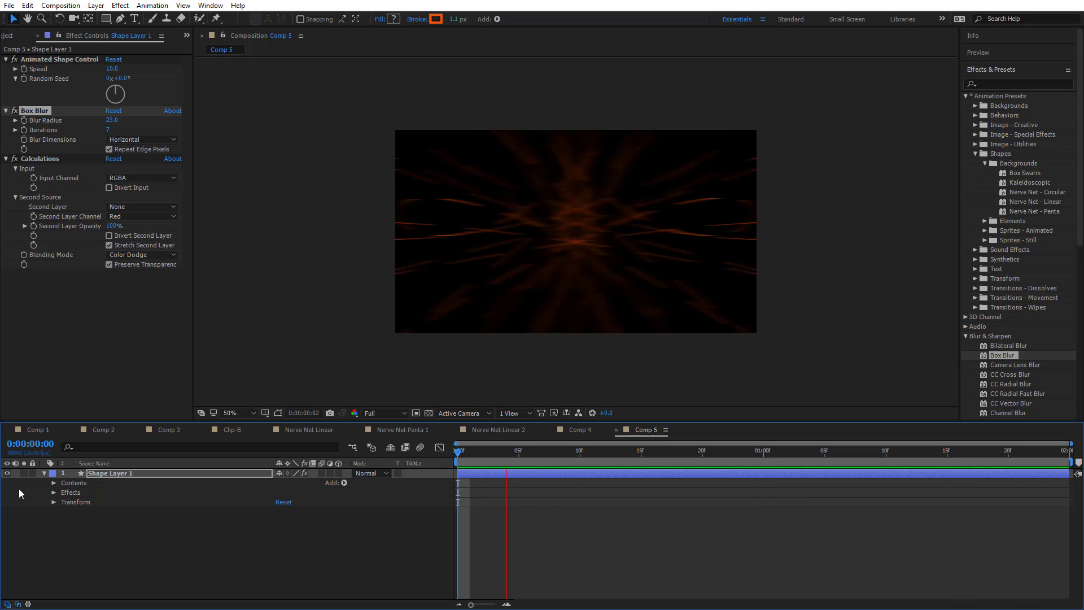
{"action": "left_click", "coordinate": [54, 482]}
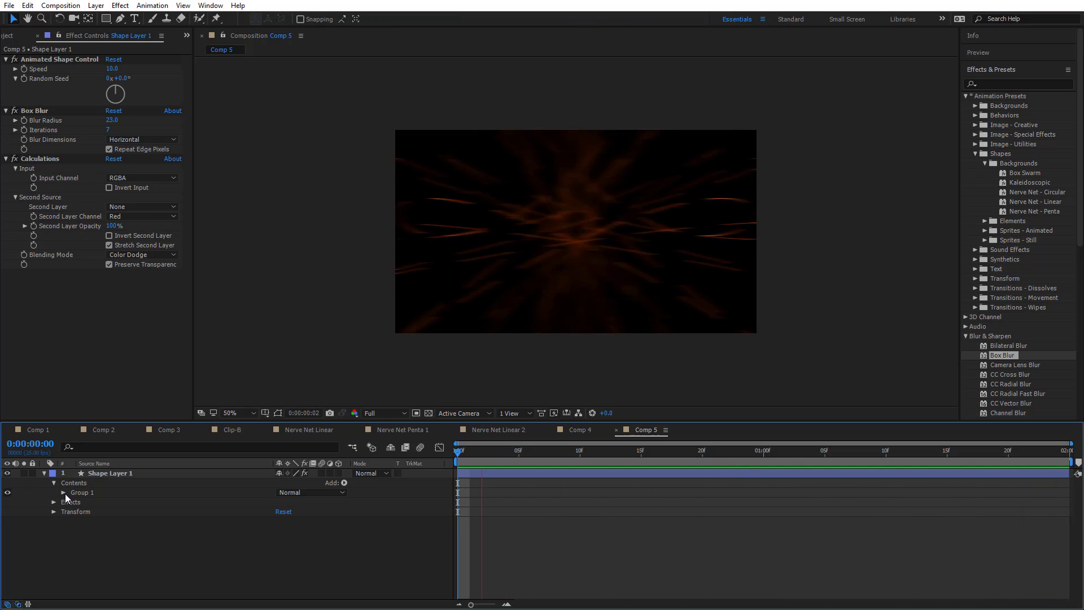
{"action": "left_click", "coordinate": [64, 493]}
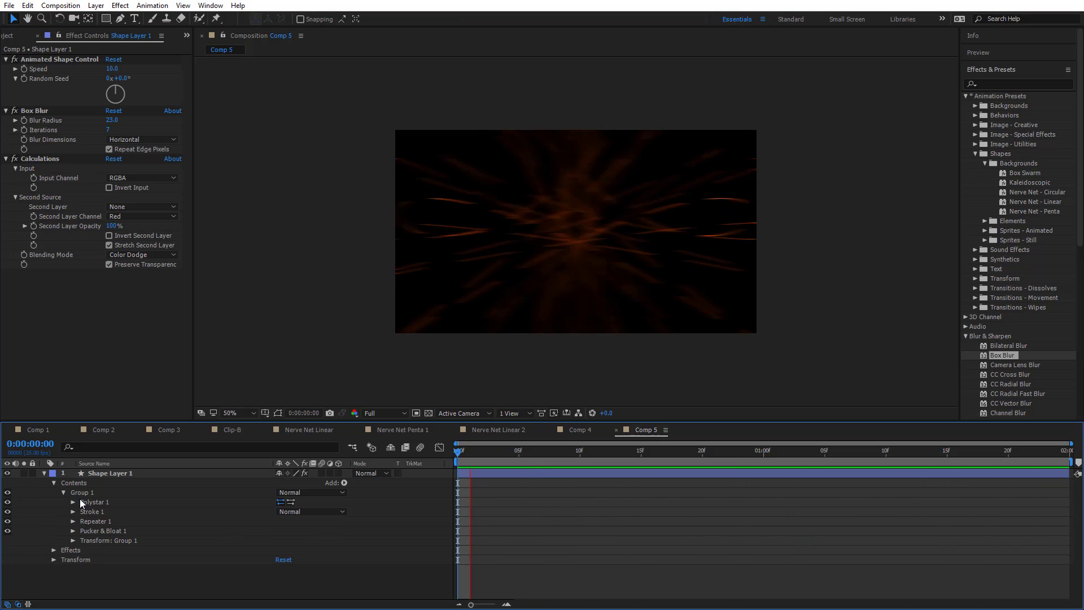
{"action": "left_click", "coordinate": [73, 502]}
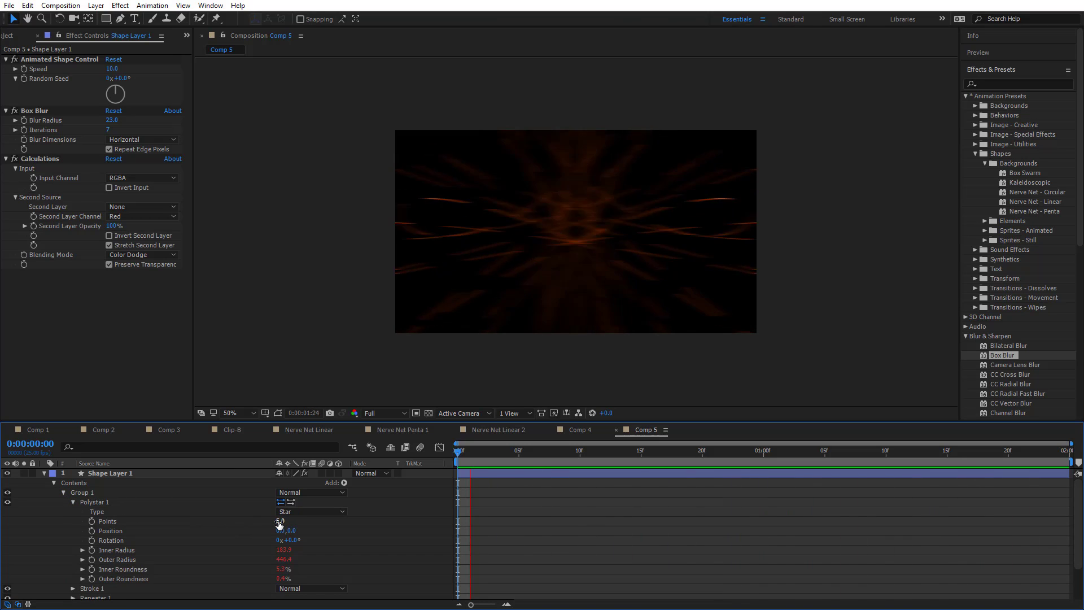
{"action": "left_click_drag", "start_coordinate": [279, 525], "coordinate": [291, 550]}
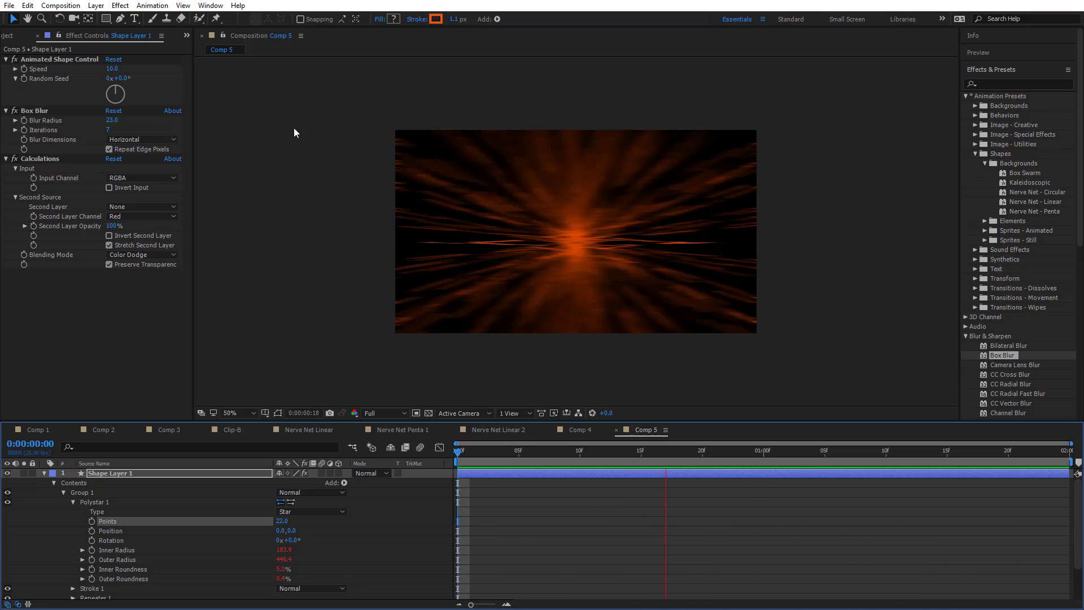
Set the Animated Shape Control's Speed to 1
{"action": "left_click", "coordinate": [113, 68]}
{"action": "type", "text": "1"}
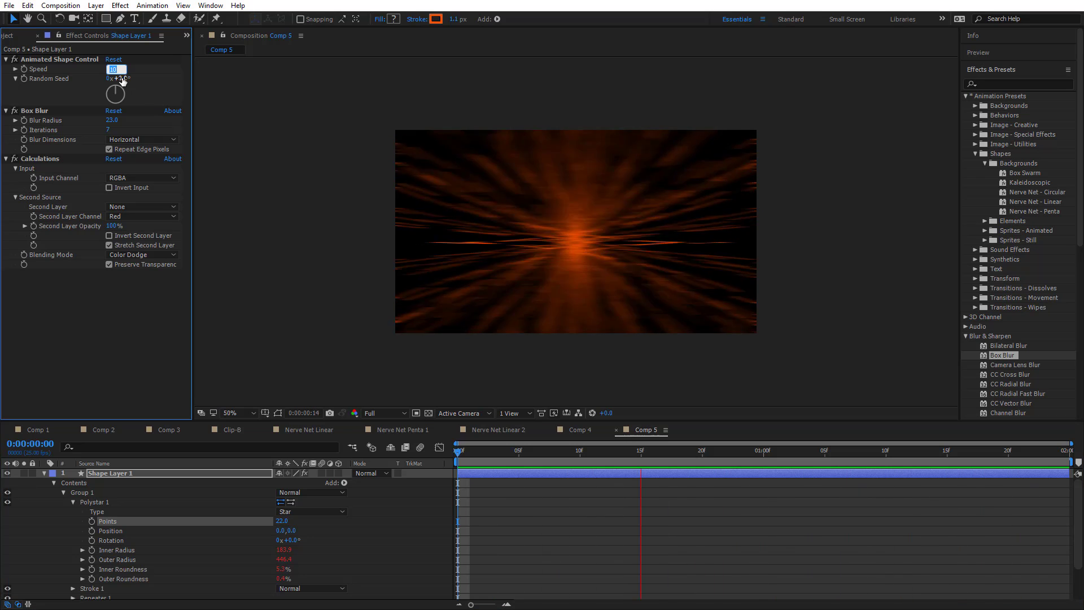
{"action": "key", "text": "Return"}
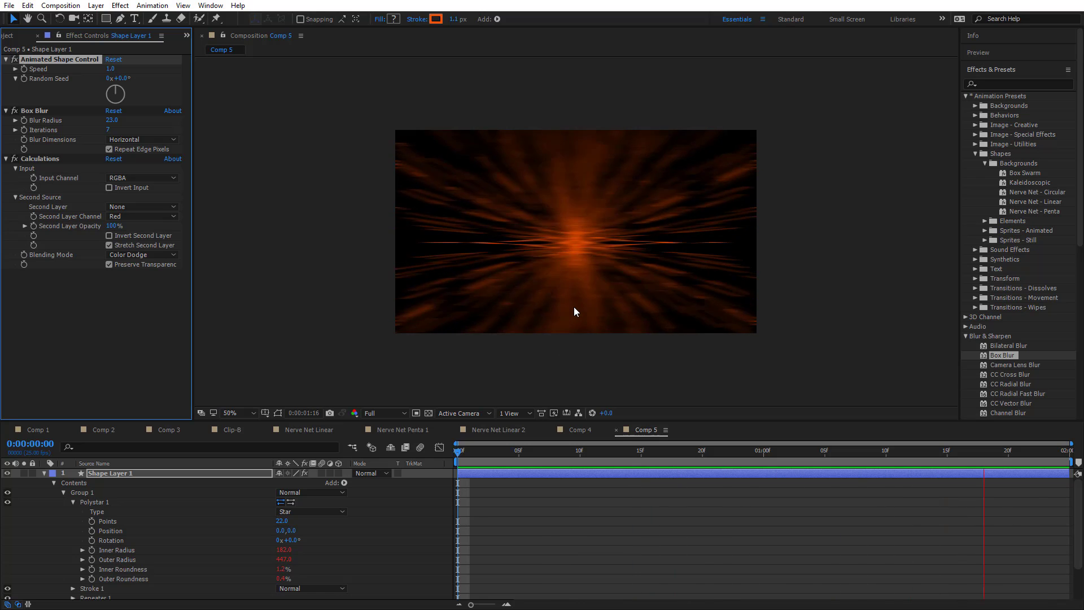
Add Wiggle Paths to Shape Layer 1's contents and set Polystar 1's Points to 5
{"action": "left_click", "coordinate": [344, 482]}
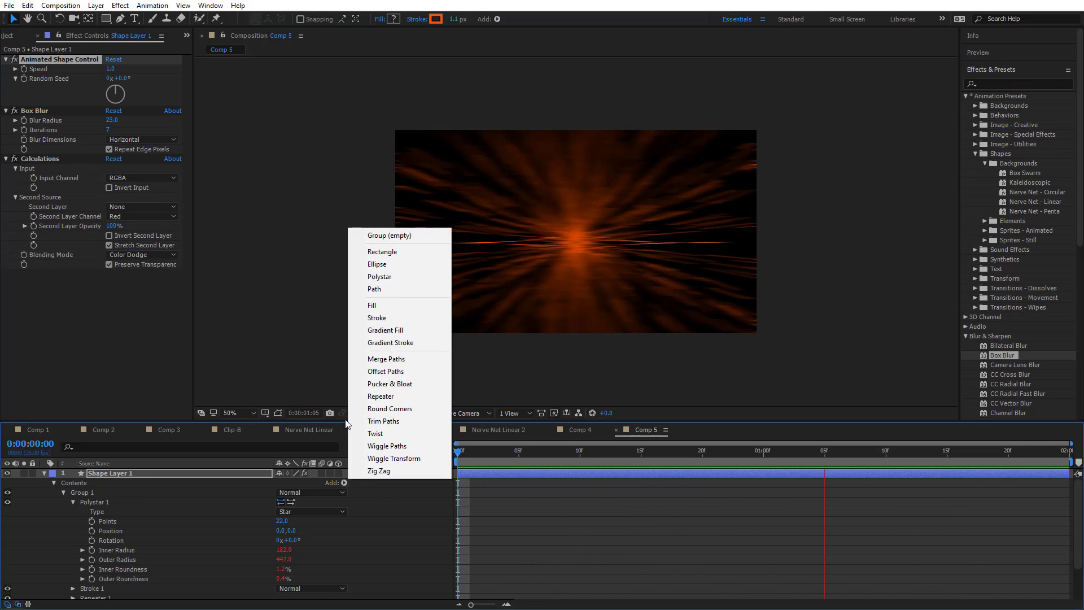
{"action": "left_click", "coordinate": [389, 446]}
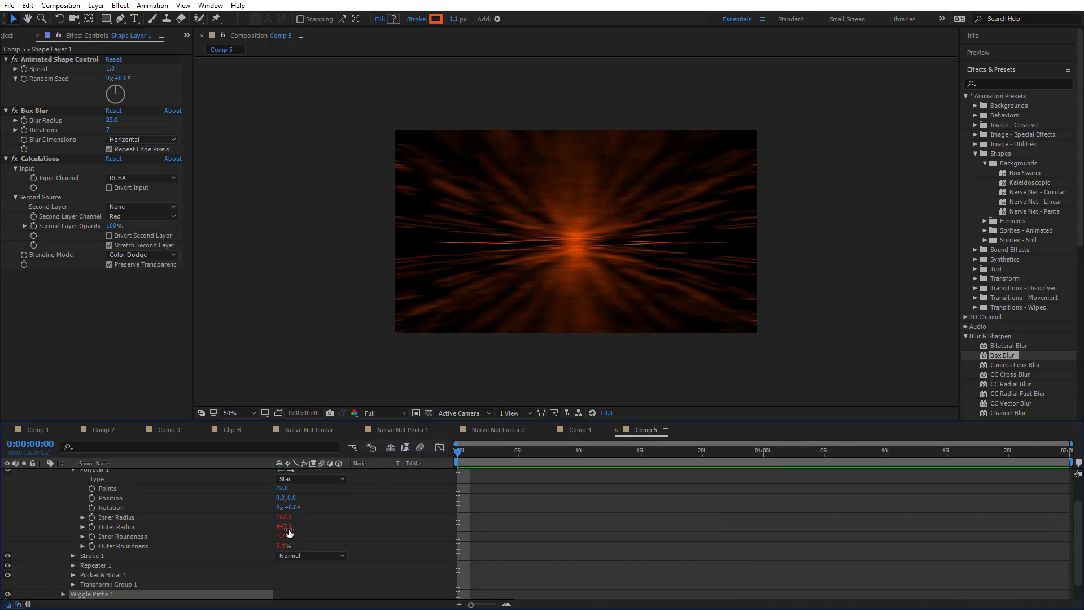
{"action": "left_click", "coordinate": [286, 489]}
{"action": "type", "text": "5"}
{"action": "key", "text": "Return"}
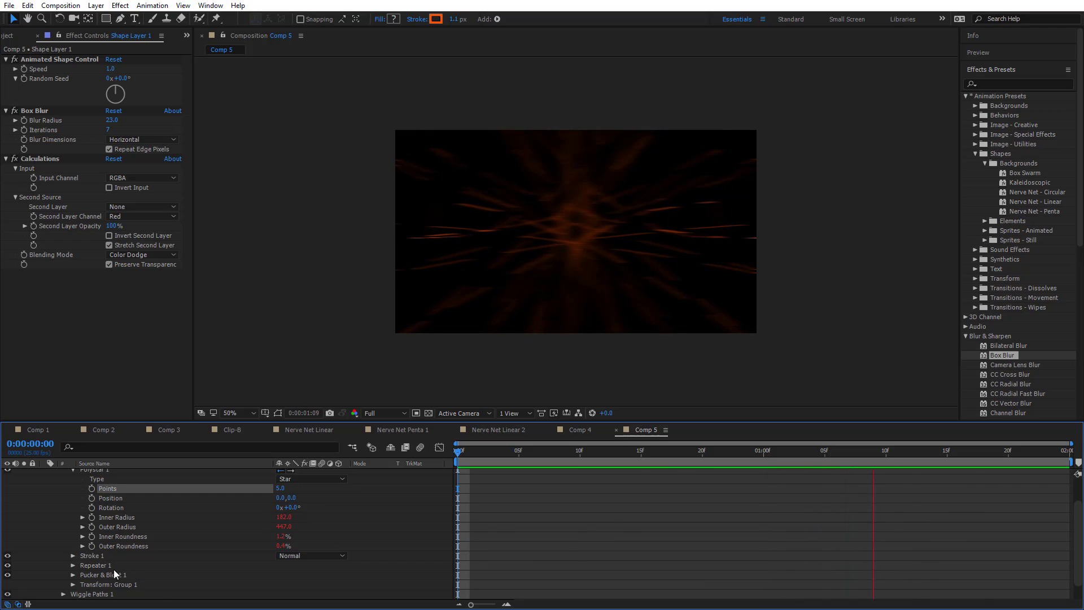
Expand Wiggle Paths 1 and set its Size to 500 and its Detail to 100
{"action": "scroll", "coordinate": [97, 581], "scroll_direction": "down", "scroll_amount": 1}
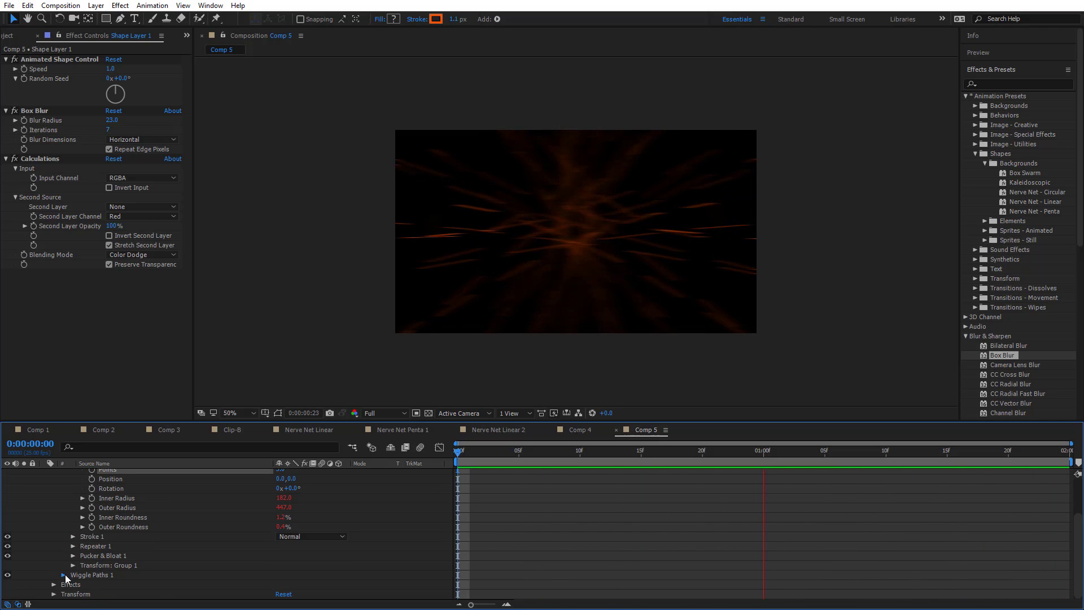
{"action": "left_click", "coordinate": [64, 575]}
{"action": "scroll", "coordinate": [67, 575], "scroll_direction": "down", "scroll_amount": 2}
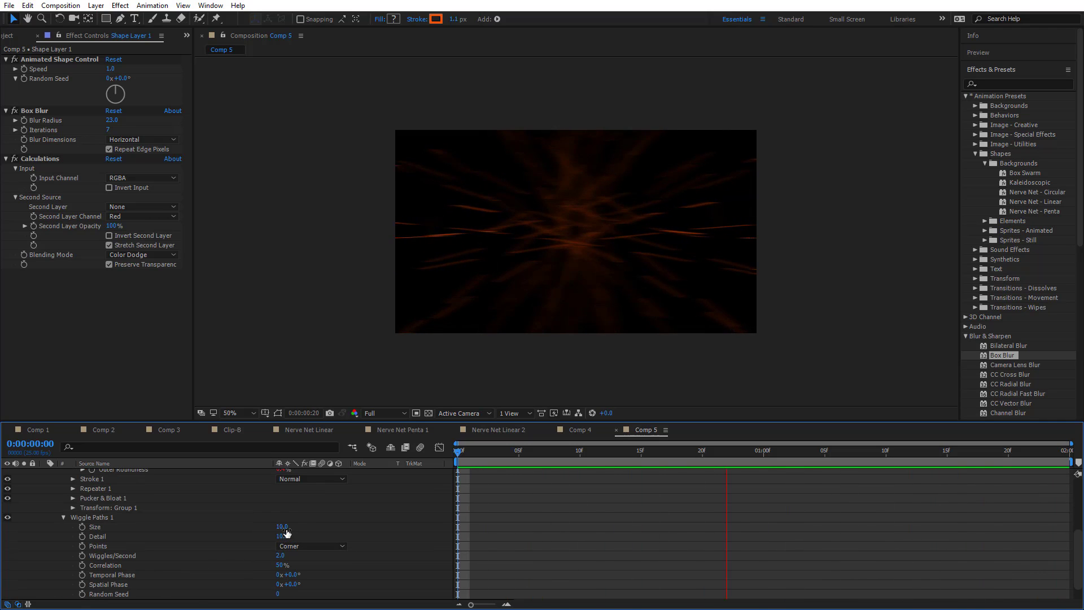
{"action": "left_click_drag", "start_coordinate": [282, 527], "coordinate": [563, 527]}
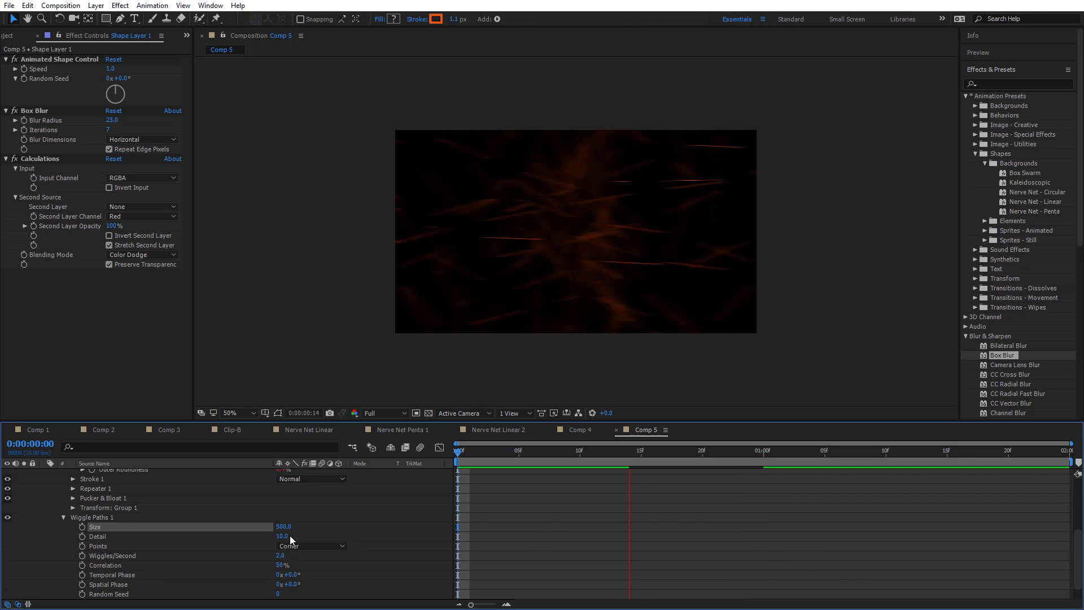
{"action": "left_click_drag", "start_coordinate": [284, 537], "coordinate": [516, 520]}
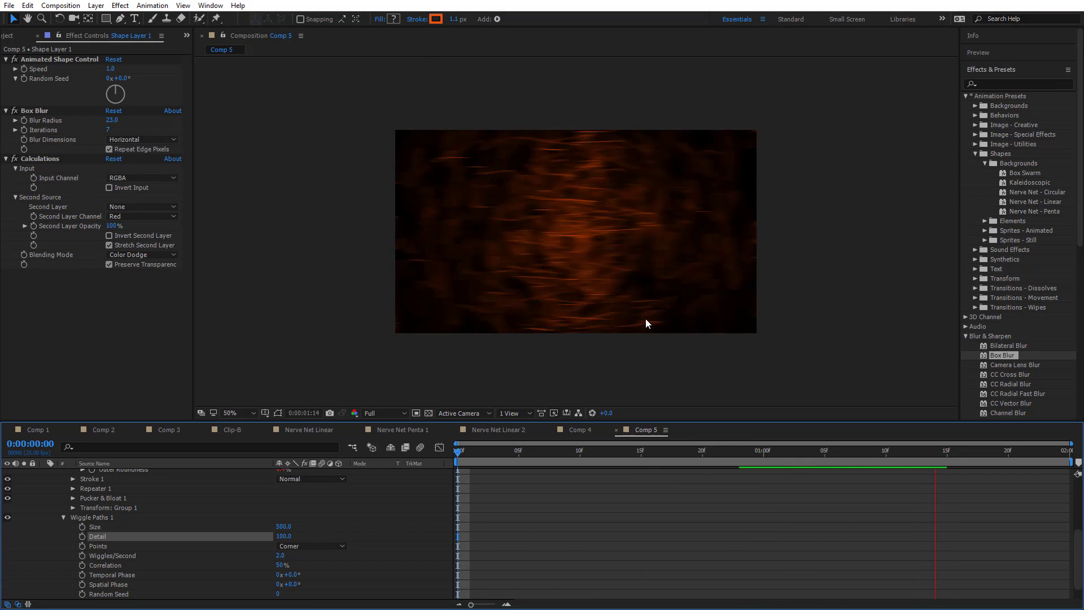
Set Polystar 1's Points to 20
{"action": "scroll", "coordinate": [265, 503], "scroll_direction": "up", "scroll_amount": 3}
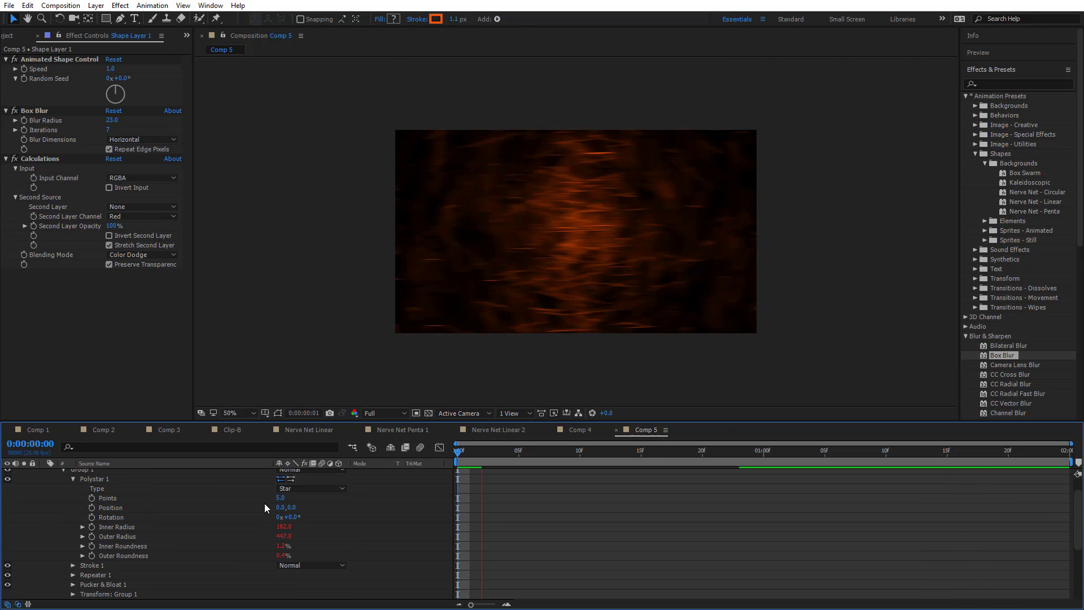
{"action": "left_click", "coordinate": [281, 497]}
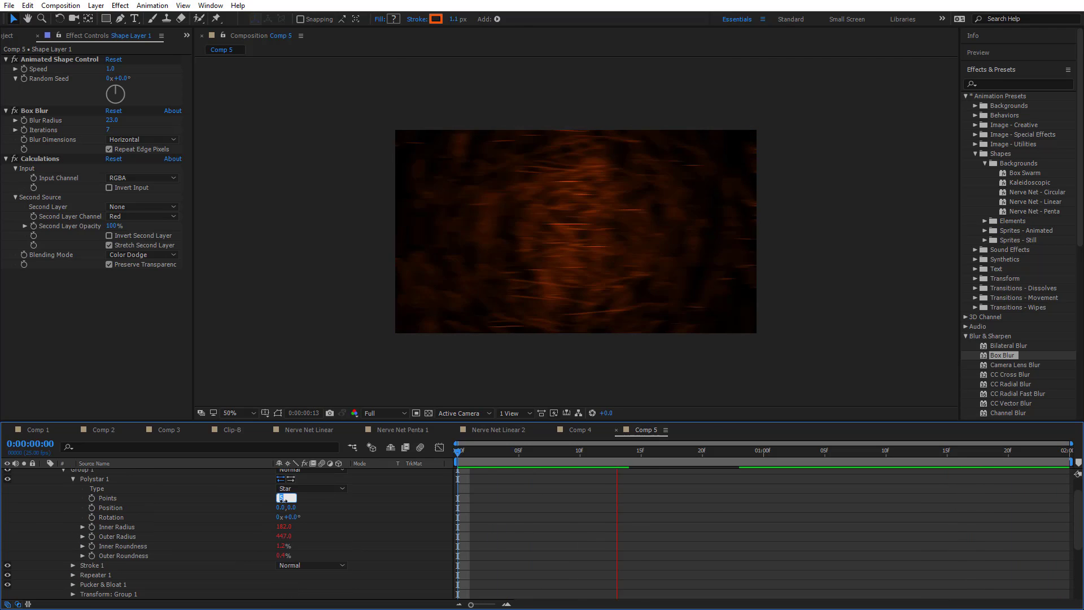
{"action": "type", "text": "20"}
{"action": "key", "text": "Return"}
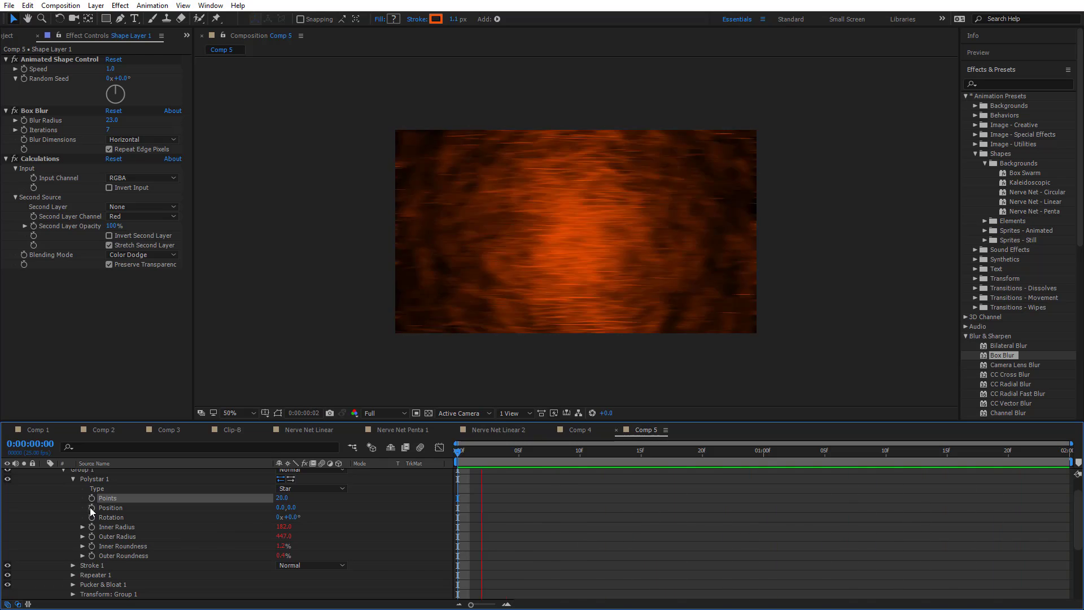
Set the Wiggles/Second value of Wiggle Paths 1 to 0
{"action": "scroll", "coordinate": [89, 561], "scroll_direction": "down", "scroll_amount": 5}
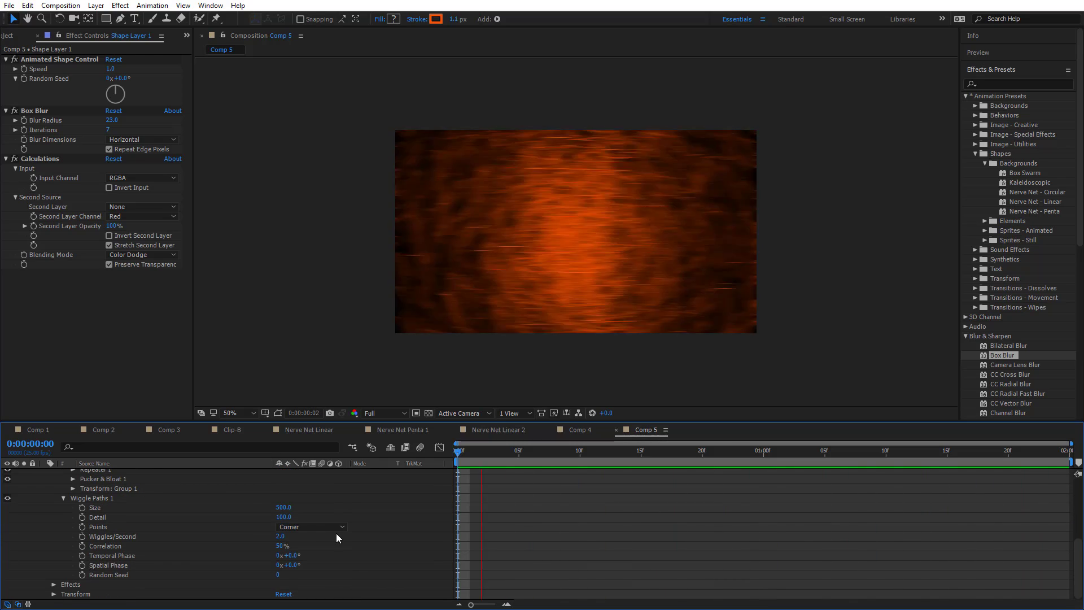
{"action": "left_click", "coordinate": [278, 536]}
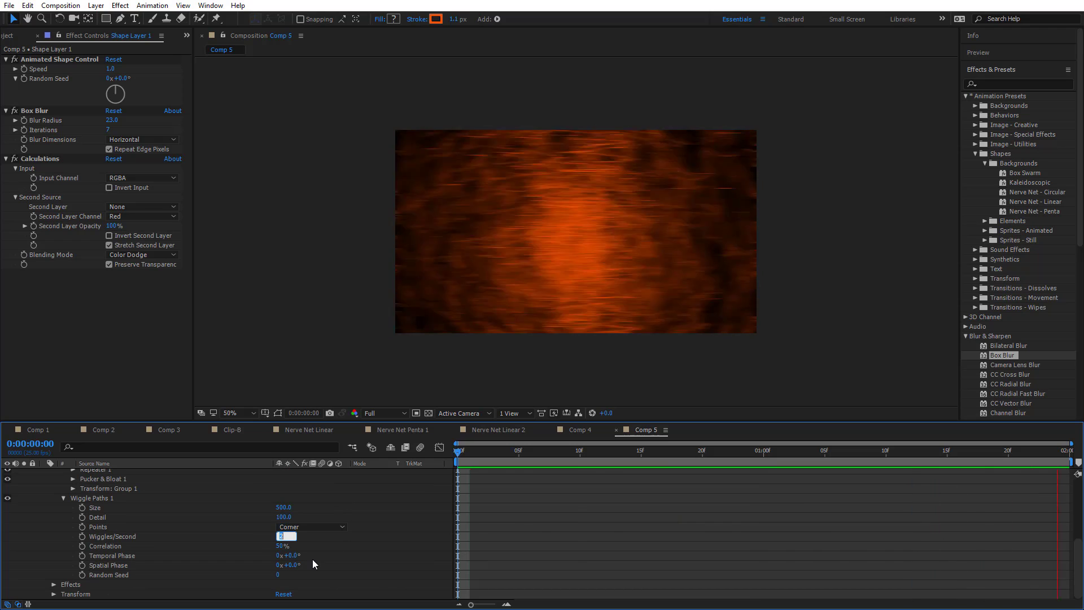
{"action": "type", "text": "0"}
{"action": "key", "text": "Return"}
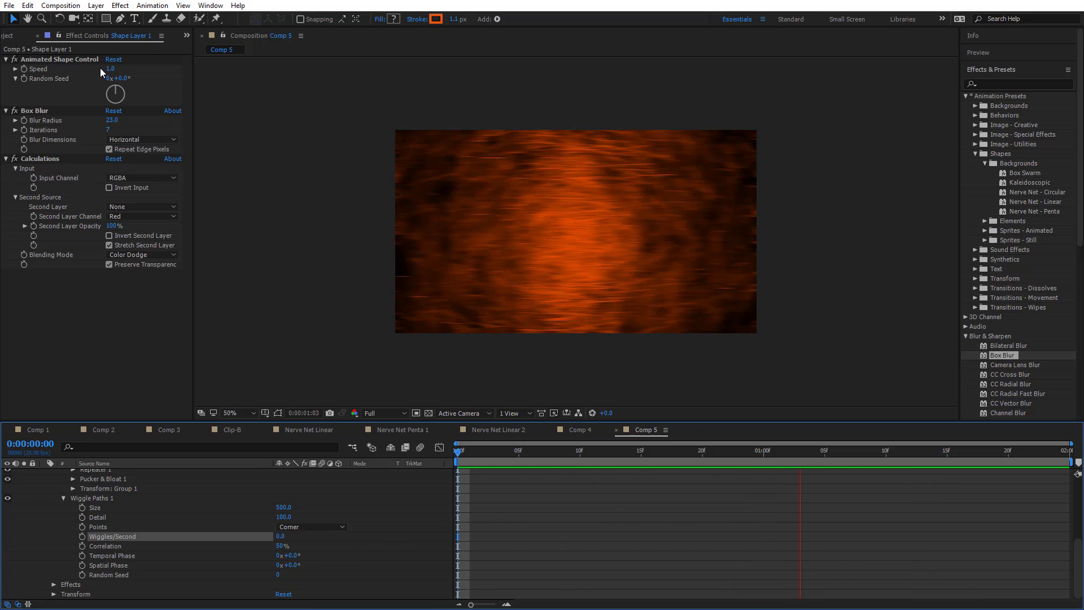
Set the Animated Shape Control's Speed to 0 and preview the Comp 5 animation
{"action": "left_click", "coordinate": [119, 66]}
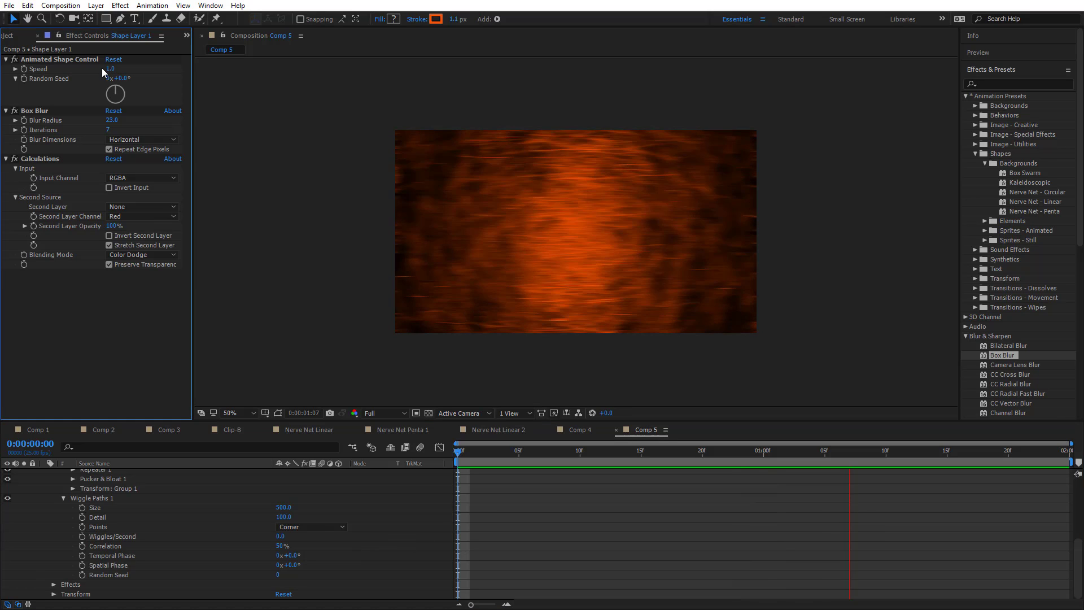
{"action": "left_click", "coordinate": [112, 68]}
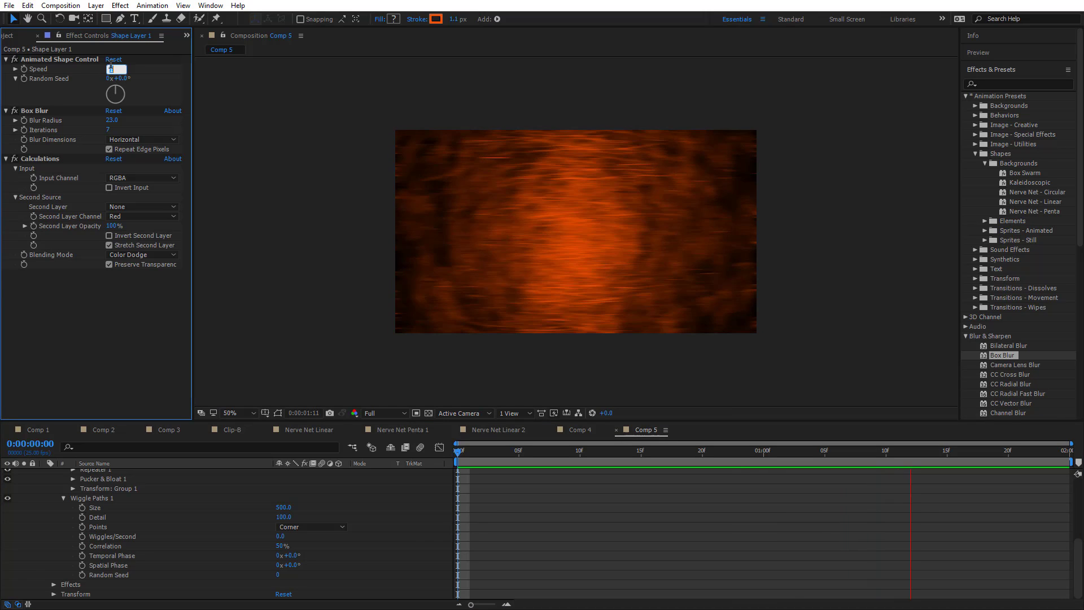
{"action": "type", "text": "0"}
{"action": "key", "text": "Return"}
{"action": "key", "text": "space"}
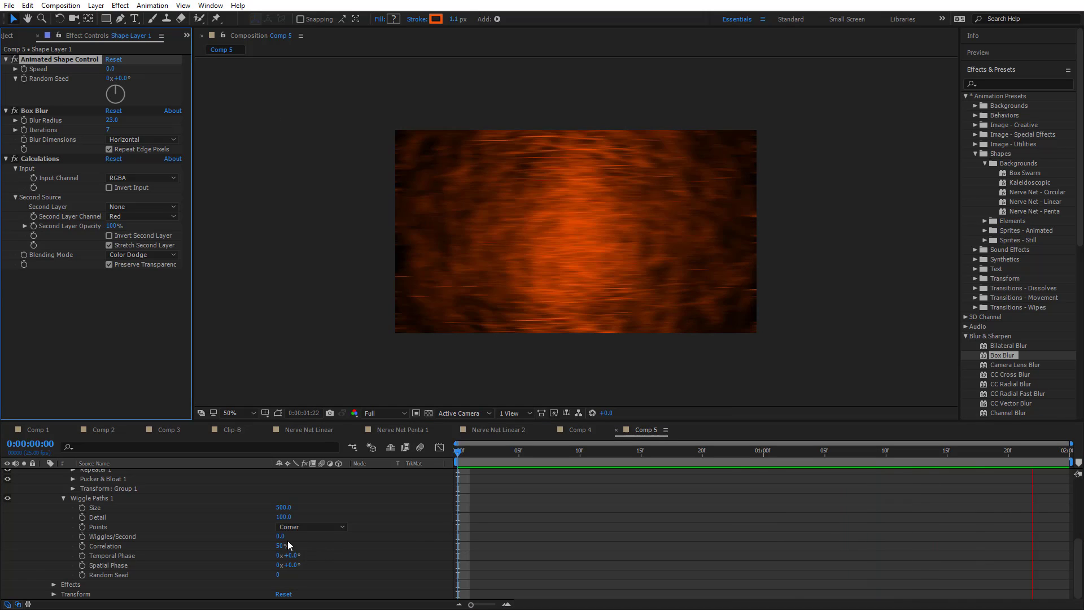
Set the Wiggles/Second value of Wiggle Paths 1 to 0.5
{"action": "left_click", "coordinate": [280, 536]}
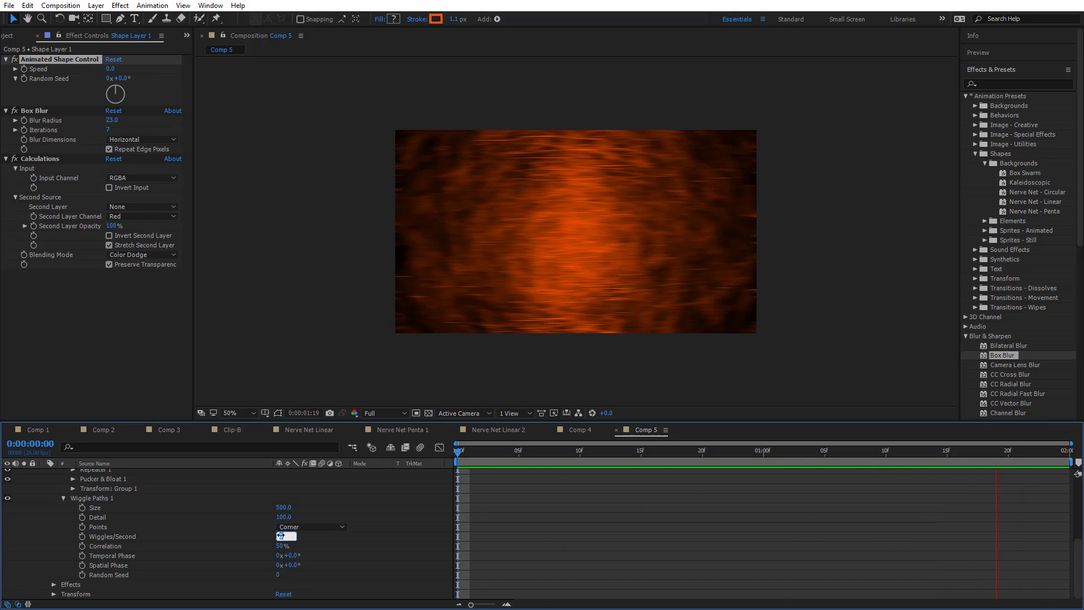
{"action": "type", "text": "0.5"}
{"action": "key", "text": "Return"}
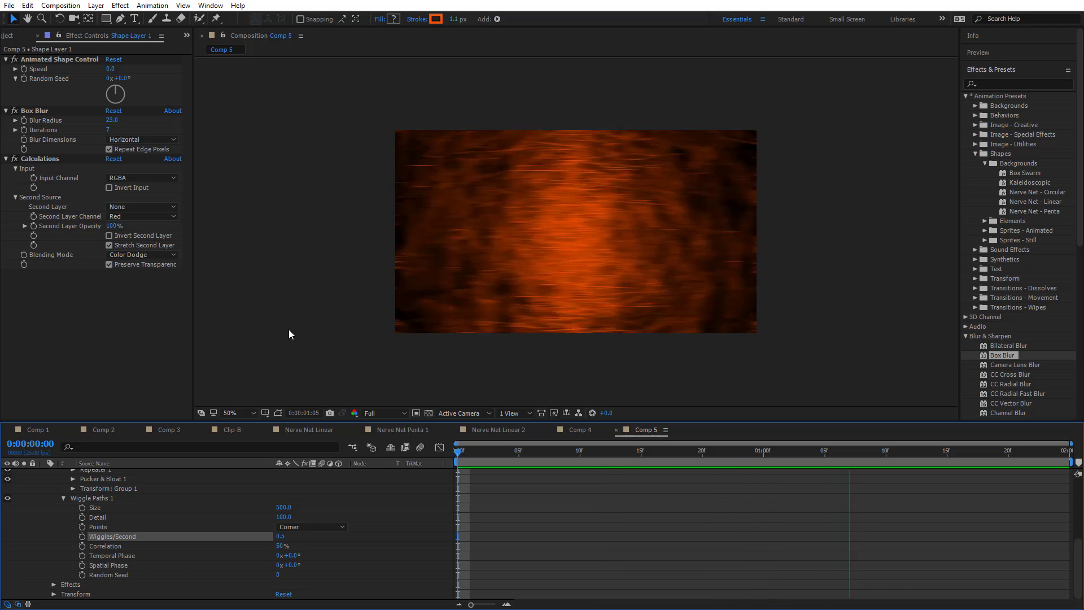
Fit the Comp 5 preview to the viewer, and open the Nerve Net Penta 1 composition from the project
{"action": "left_click", "coordinate": [1049, 211]}
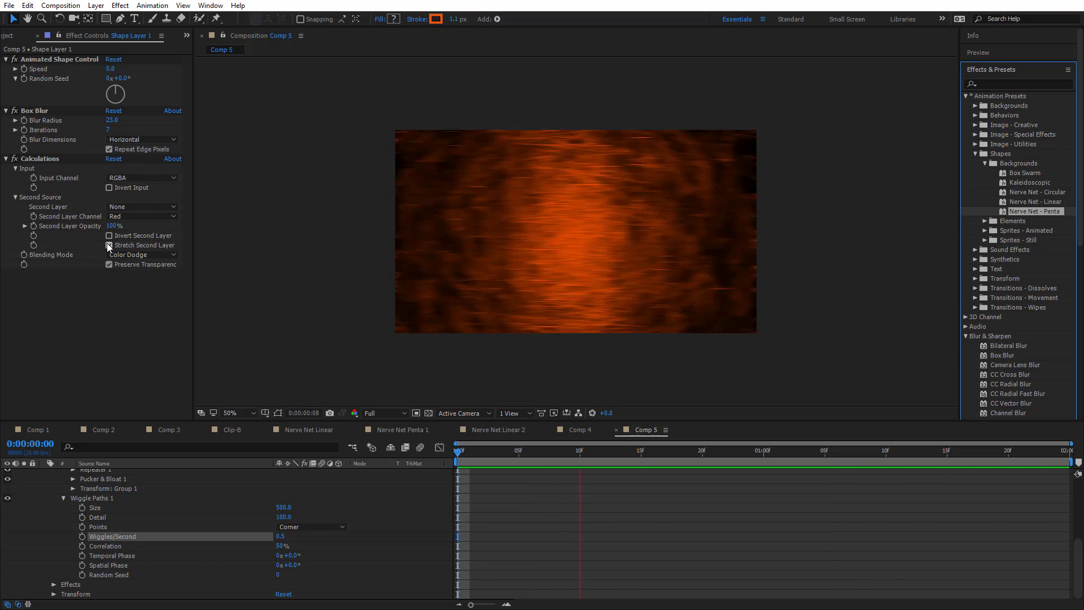
{"action": "left_click", "coordinate": [231, 414]}
{"action": "left_click", "coordinate": [273, 227]}
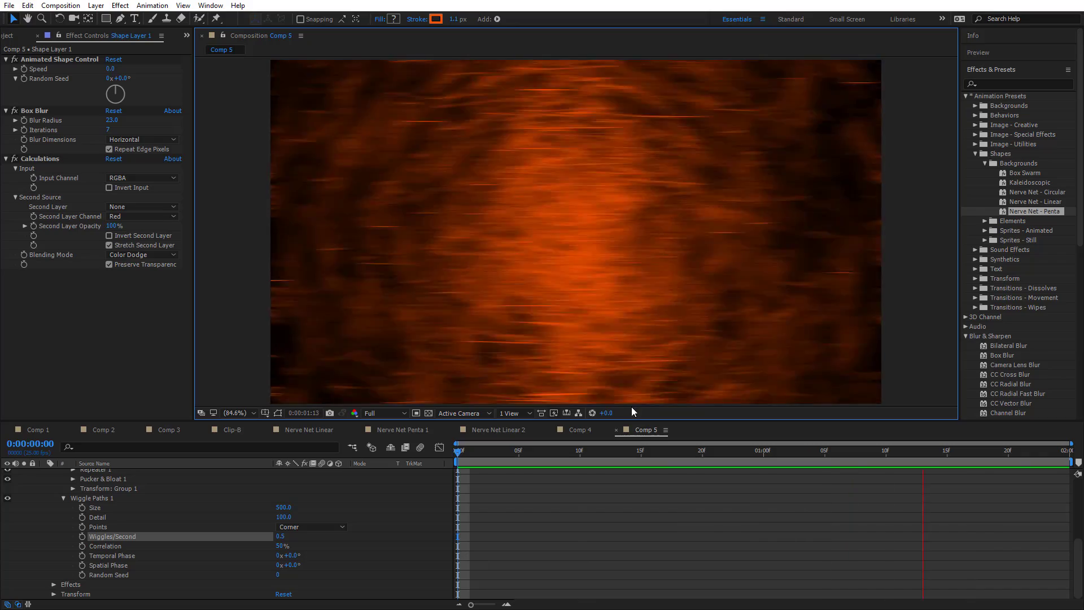
{"action": "left_click", "coordinate": [14, 34]}
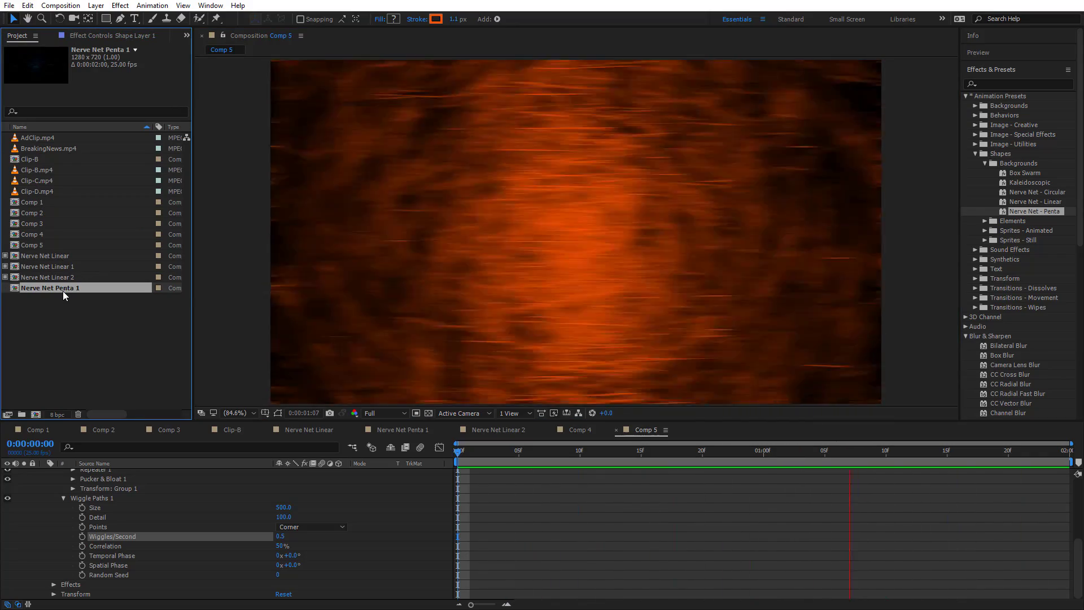
{"action": "double_click", "coordinate": [63, 290]}
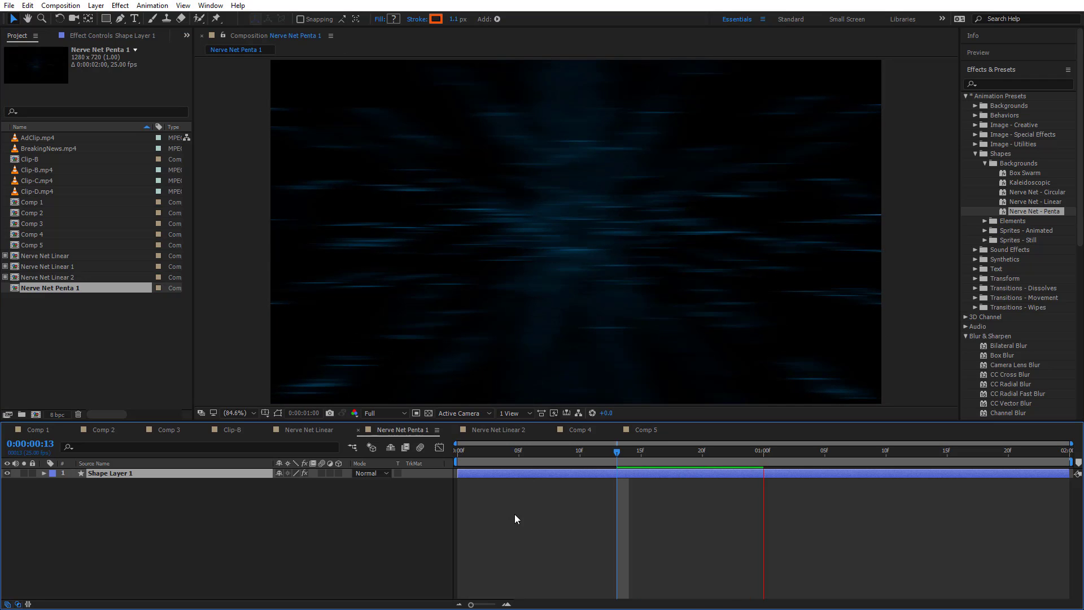